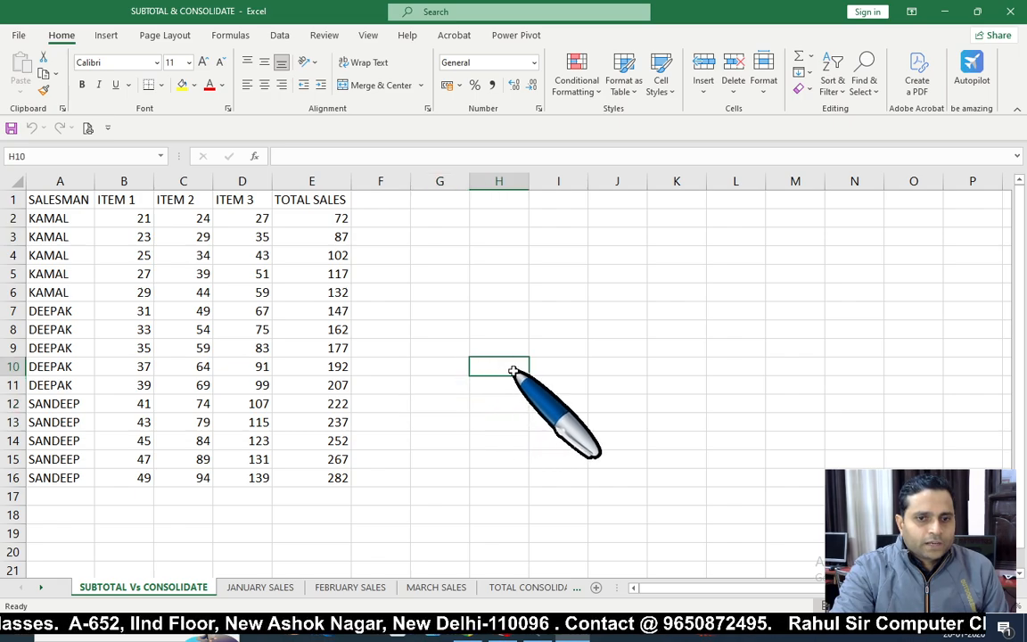
- Bring up the data commands and read the descriptions of Consolidate and Subtotal
{"action": "left_click", "coordinate": [280, 36]}
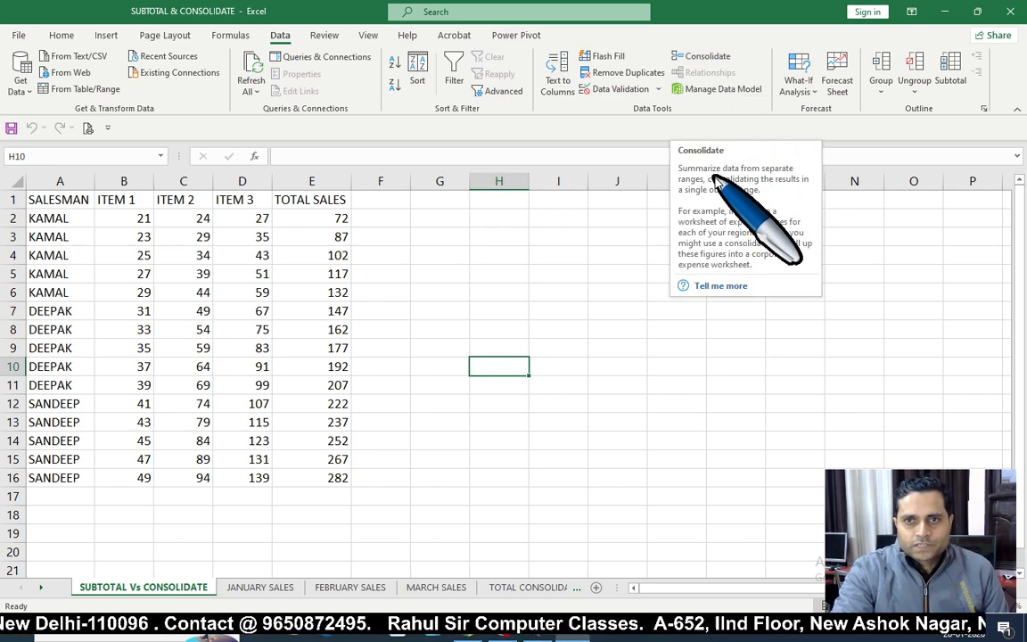
{"action": "left_click", "coordinate": [656, 366]}
{"action": "left_click_drag", "start_coordinate": [521, 223], "coordinate": [754, 473]}
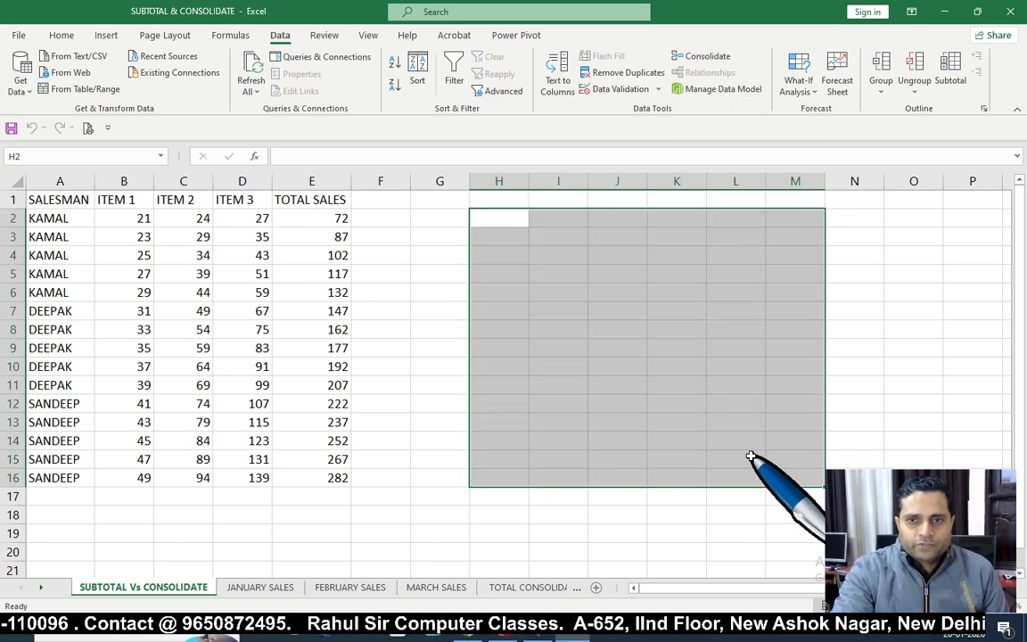
{"action": "left_click", "coordinate": [751, 298]}
{"action": "left_click", "coordinate": [874, 221]}
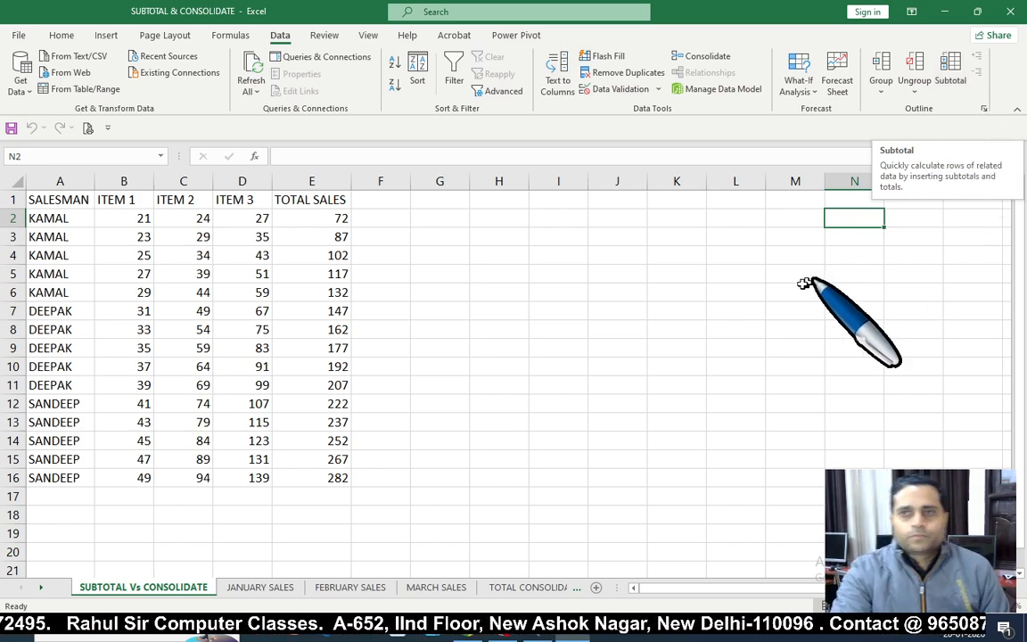
{"action": "left_click", "coordinate": [684, 309]}
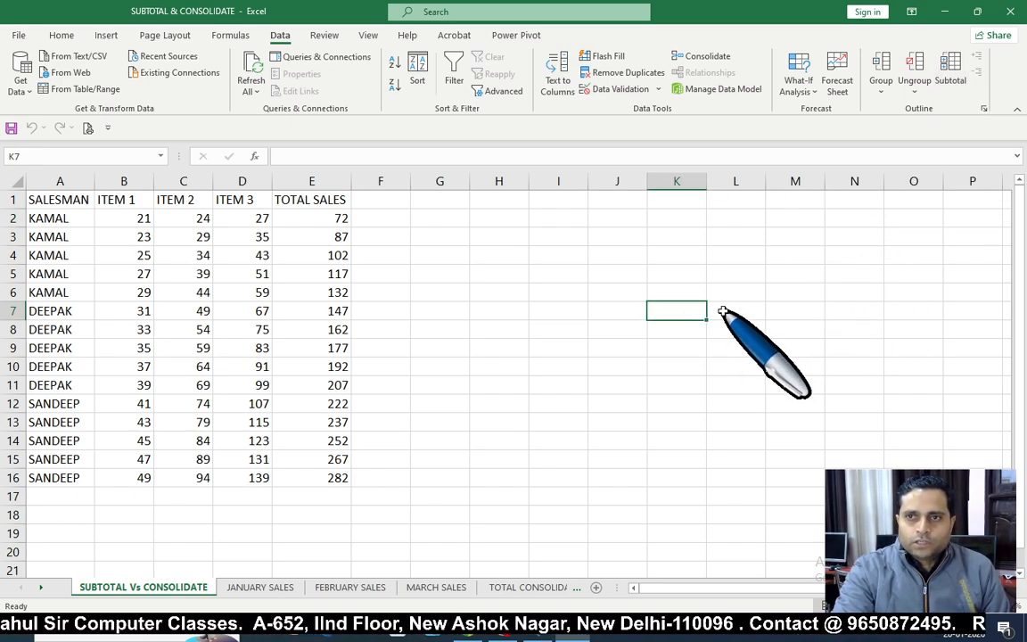
{"action": "left_click", "coordinate": [381, 329]}
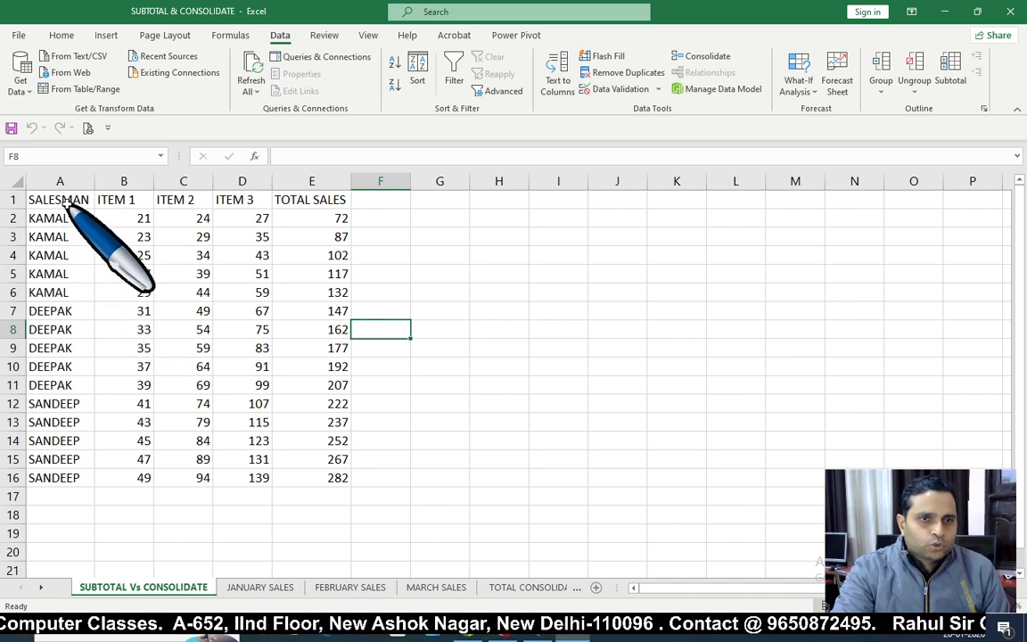
- Examine the sales table column by column, from SALESMAN through ITEM 1, ITEM 2 and ITEM 3 to TOTAL SALES
{"action": "left_click_drag", "start_coordinate": [65, 202], "coordinate": [71, 478]}
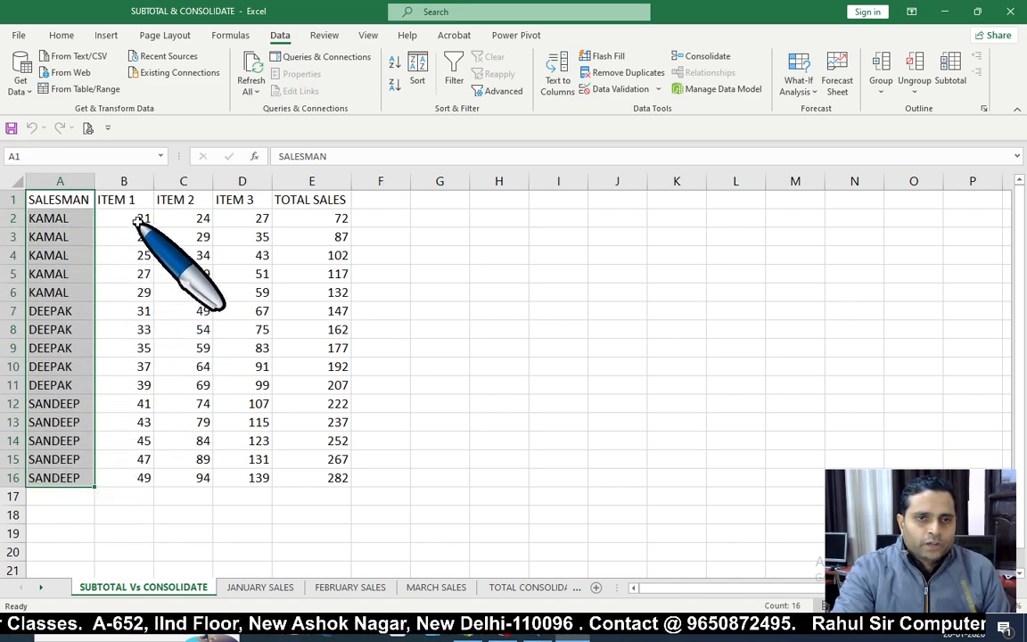
{"action": "left_click_drag", "start_coordinate": [134, 200], "coordinate": [132, 460]}
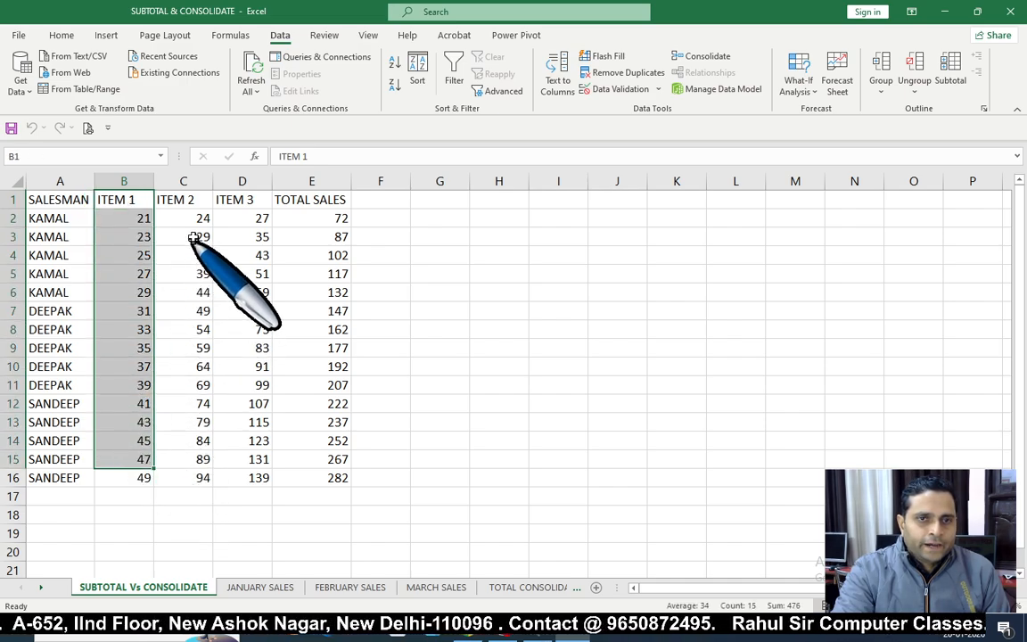
{"action": "left_click_drag", "start_coordinate": [192, 201], "coordinate": [192, 478]}
{"action": "left_click_drag", "start_coordinate": [261, 201], "coordinate": [258, 477]}
{"action": "left_click_drag", "start_coordinate": [345, 201], "coordinate": [337, 478]}
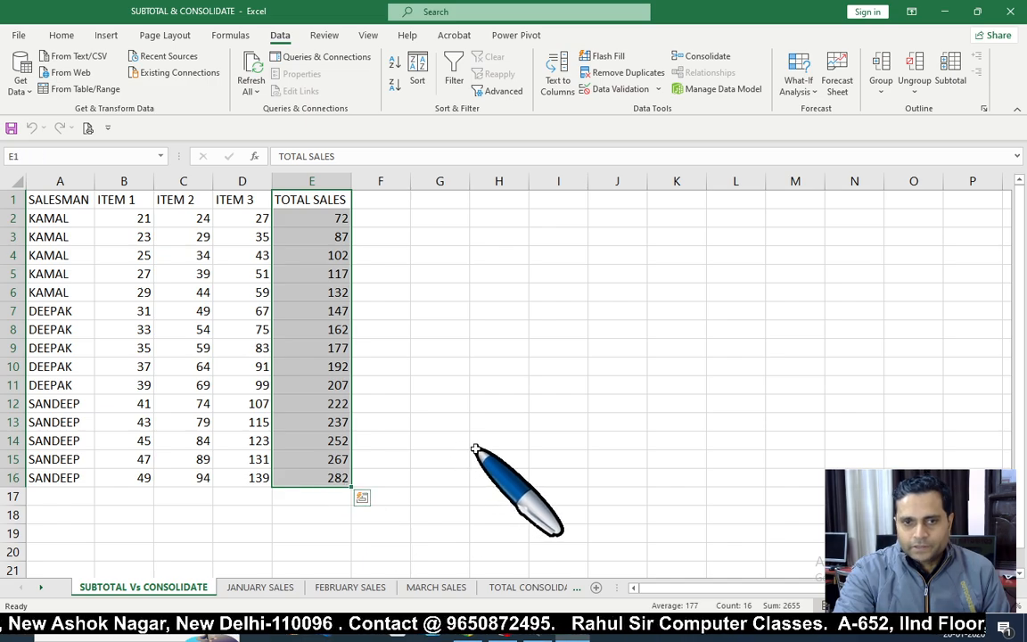
{"action": "left_click", "coordinate": [475, 448]}
{"action": "left_click", "coordinate": [246, 385]}
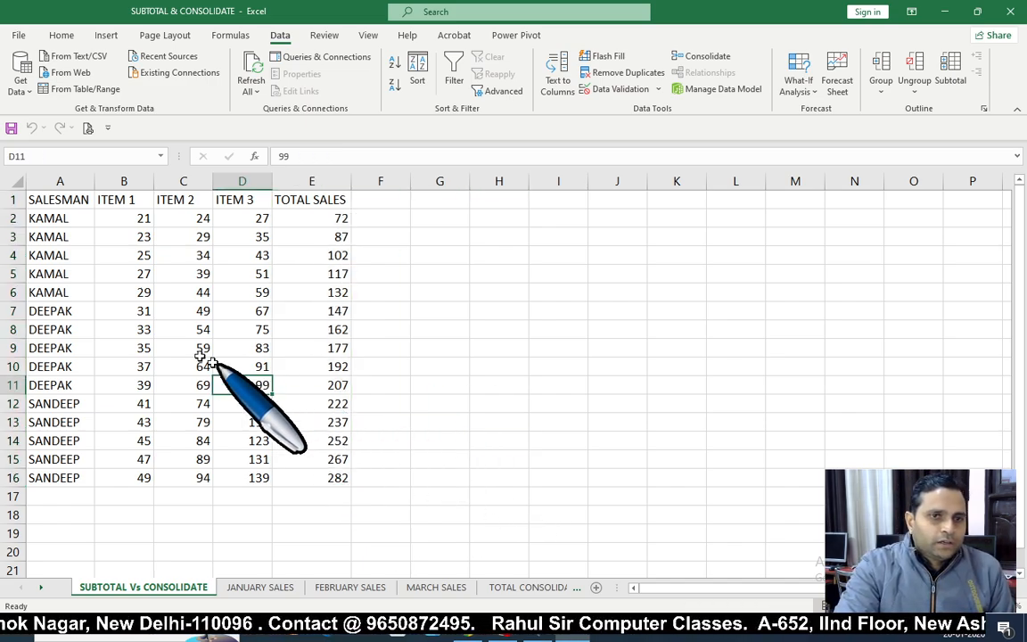
{"action": "left_click_drag", "start_coordinate": [46, 216], "coordinate": [66, 480]}
{"action": "left_click", "coordinate": [187, 366]}
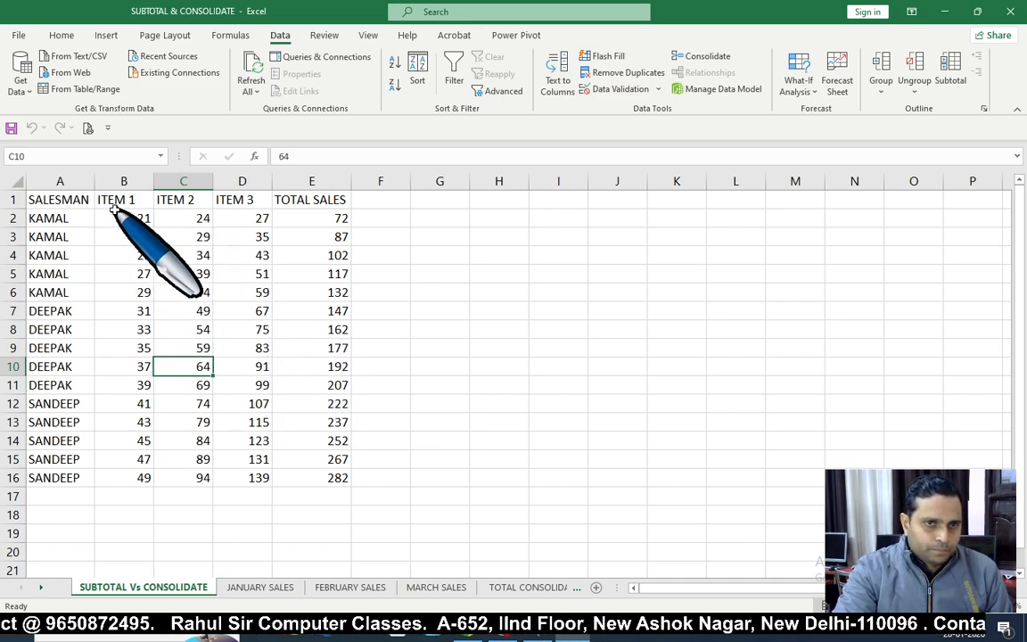
{"action": "left_click_drag", "start_coordinate": [120, 217], "coordinate": [328, 459]}
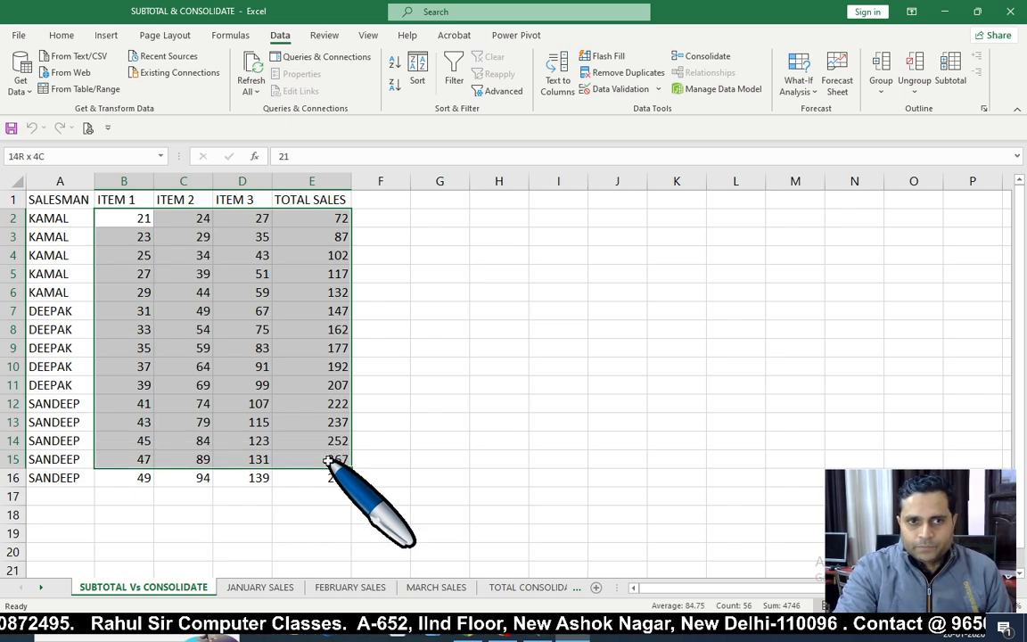
{"action": "left_click", "coordinate": [412, 406]}
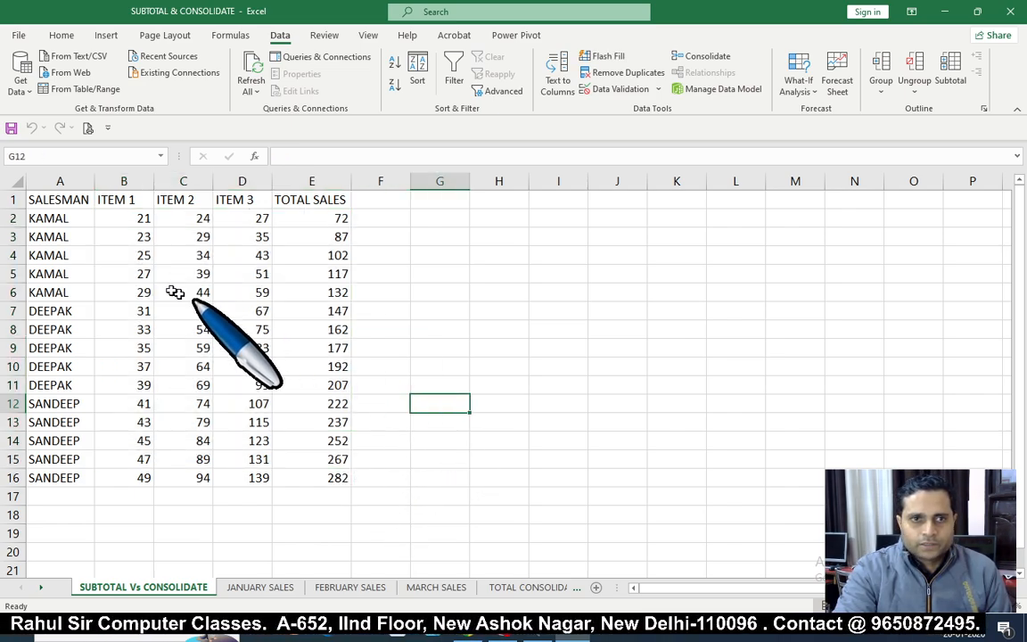
- Subtotal A1:E16 with Sum at each change in SALESMAN for ITEM 1, ITEM 2, ITEM 3 and TOTAL SALES, and autofit column A
{"action": "left_click_drag", "start_coordinate": [73, 198], "coordinate": [341, 486]}
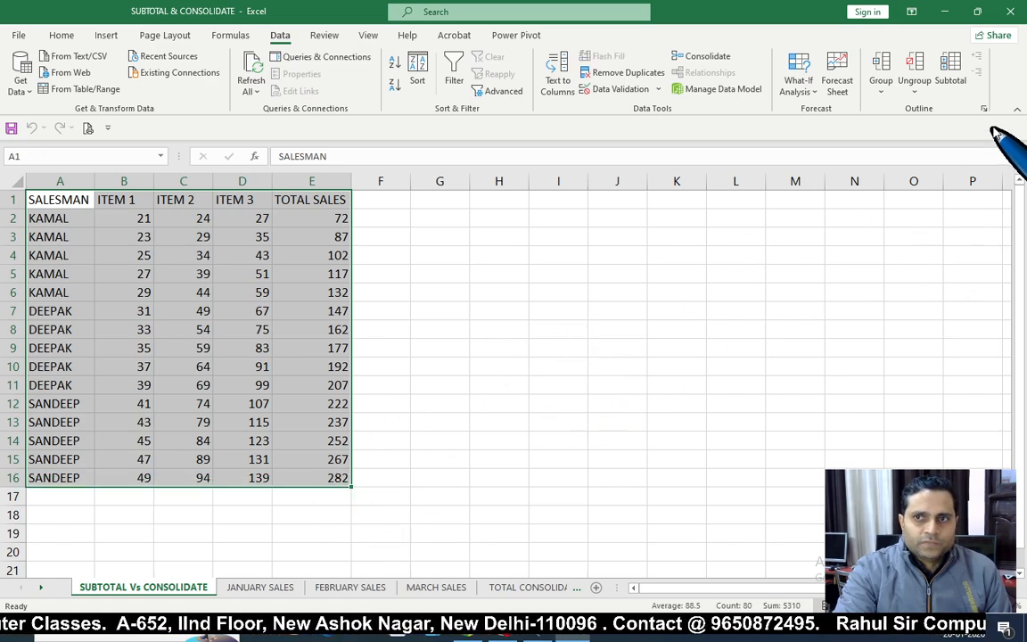
{"action": "left_click", "coordinate": [961, 85]}
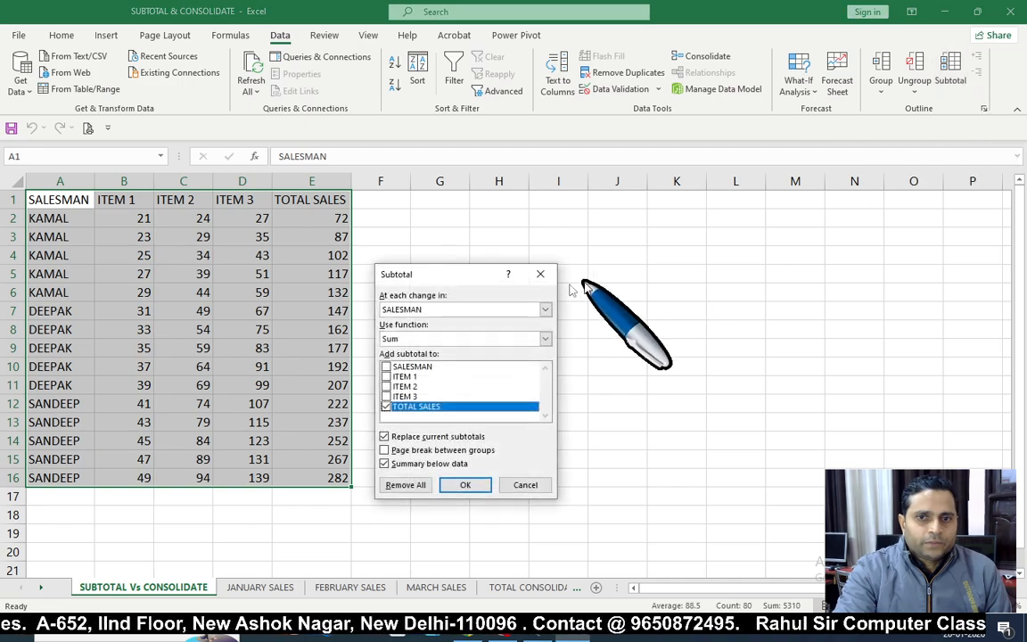
{"action": "left_click_drag", "start_coordinate": [471, 279], "coordinate": [594, 157]}
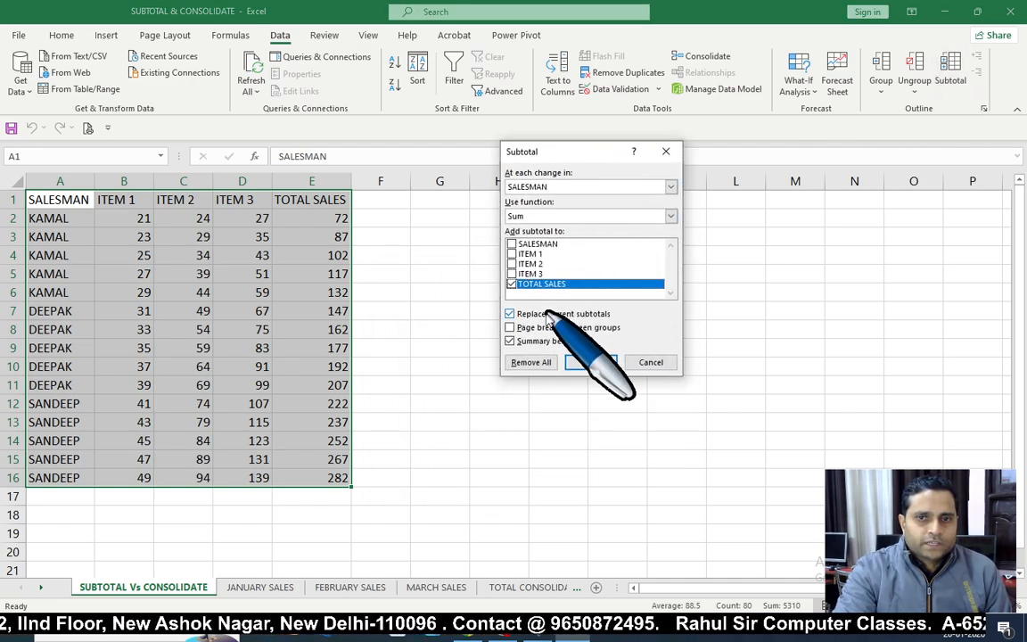
{"action": "left_click", "coordinate": [513, 264]}
{"action": "left_click", "coordinate": [513, 274]}
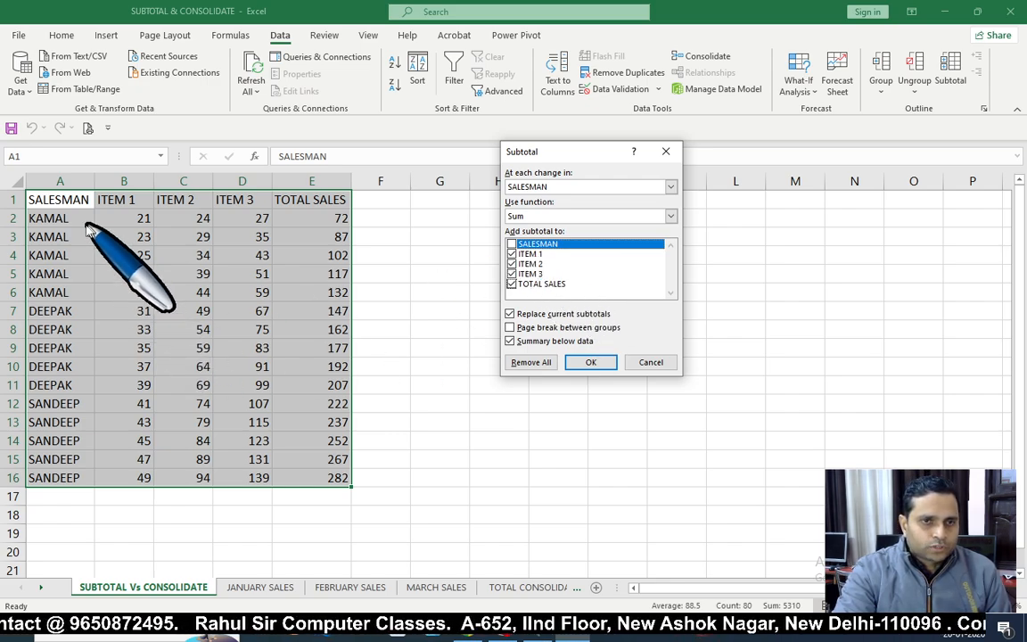
{"action": "left_click", "coordinate": [593, 363]}
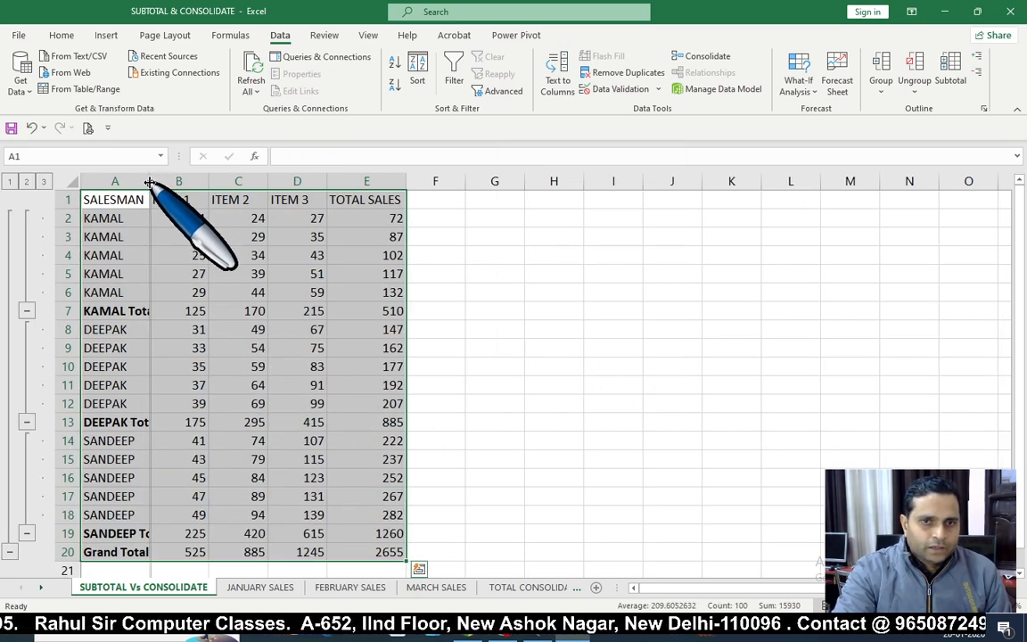
{"action": "left_click", "coordinate": [434, 295]}
{"action": "double_click", "coordinate": [151, 181]}
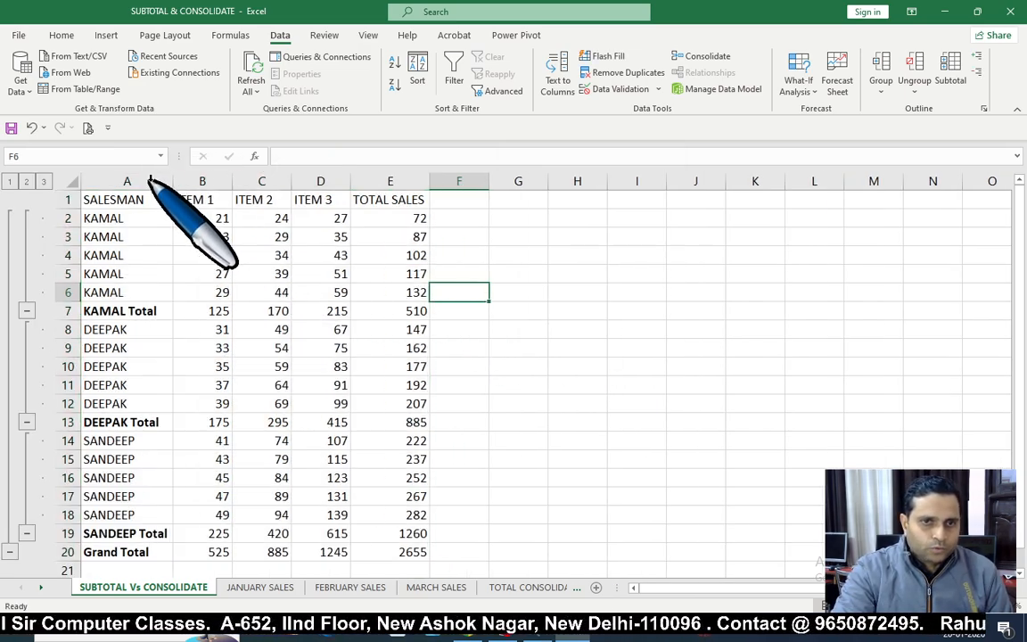
- Inspect the subtotal formulas in the first salesman's total row and the labels of the remaining total rows
{"action": "left_click", "coordinate": [132, 308]}
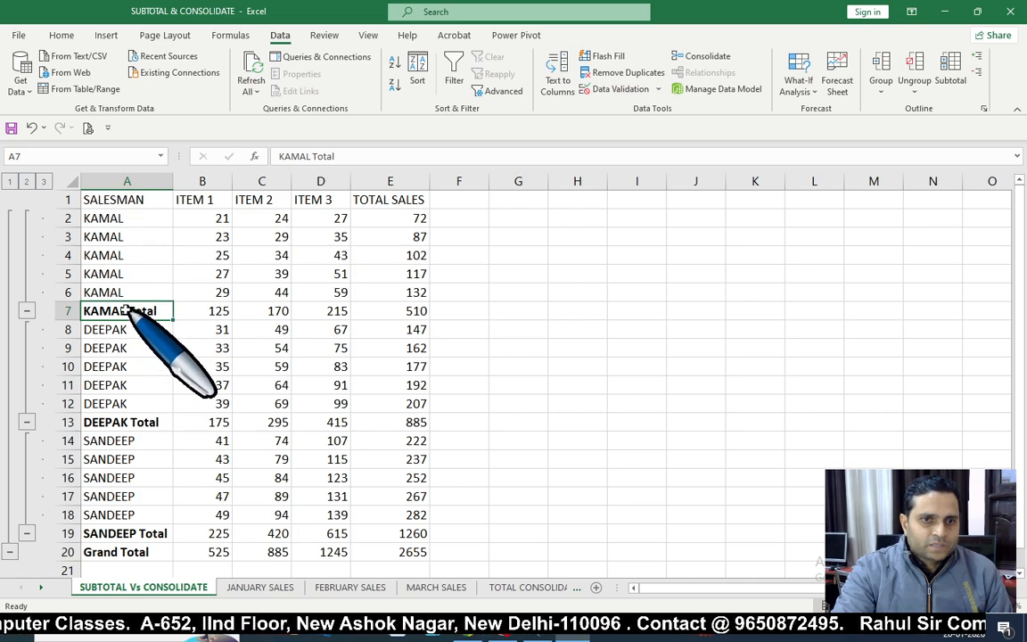
{"action": "left_click", "coordinate": [202, 309]}
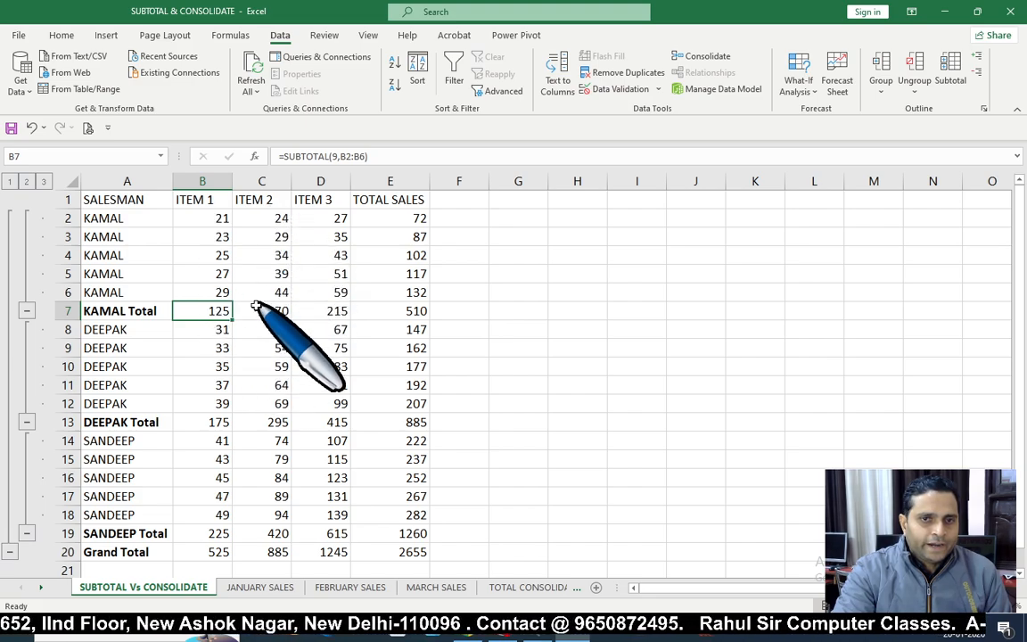
{"action": "left_click", "coordinate": [300, 200]}
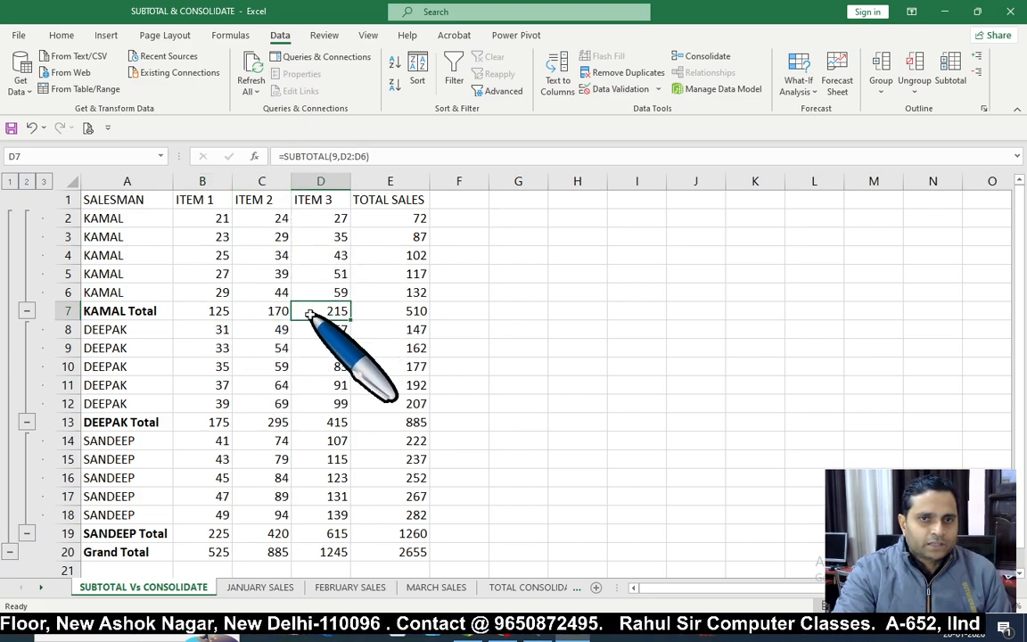
{"action": "left_click", "coordinate": [413, 314]}
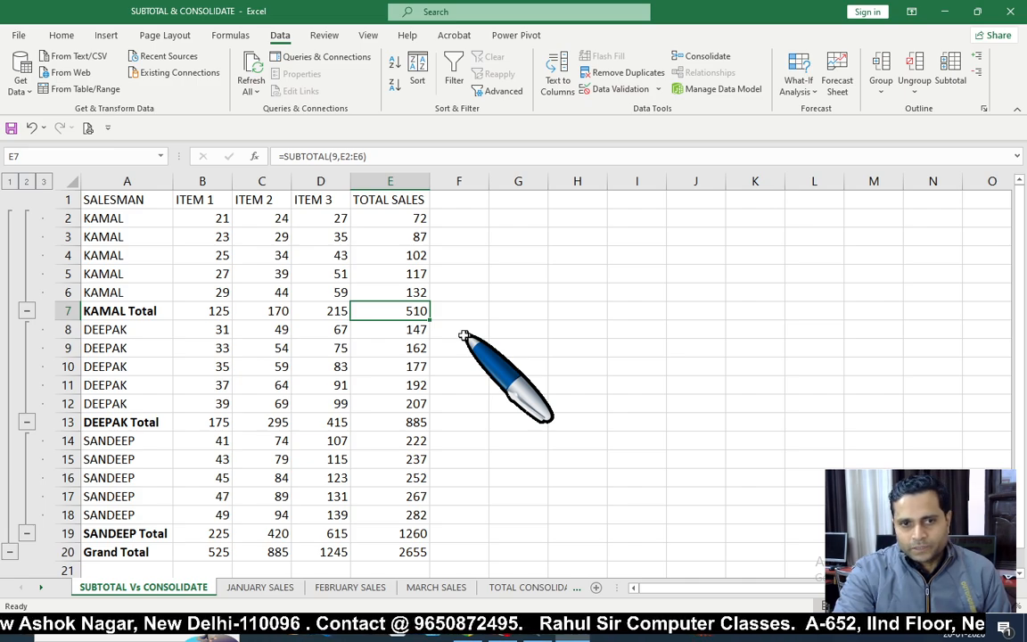
{"action": "left_click", "coordinate": [134, 421]}
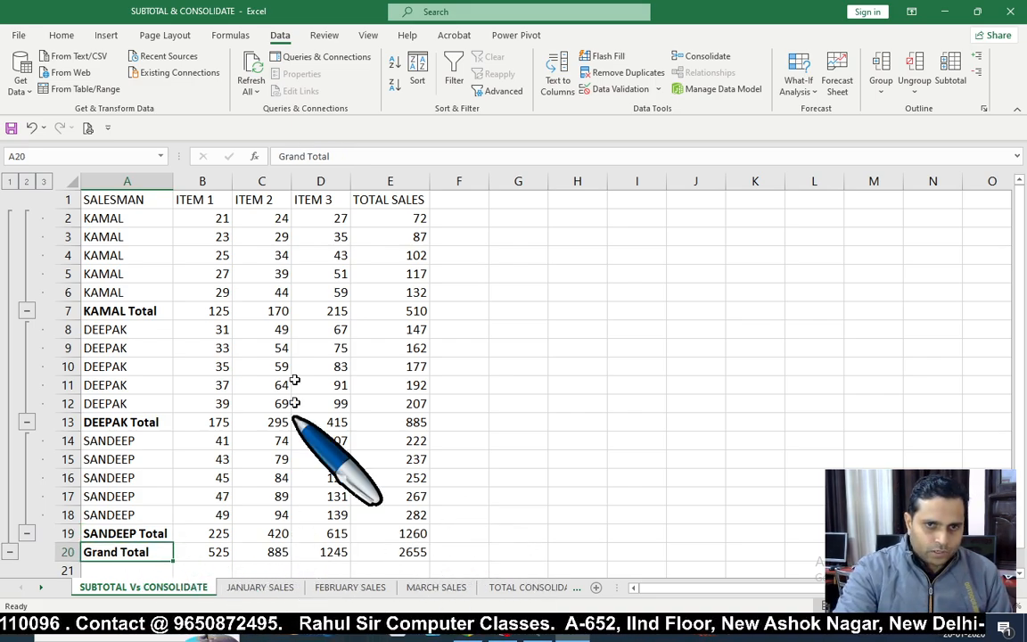
- Collapse the three salesman groups and the overall group so only the Grand Total row remains
{"action": "left_click", "coordinate": [26, 534]}
{"action": "left_click", "coordinate": [27, 421]}
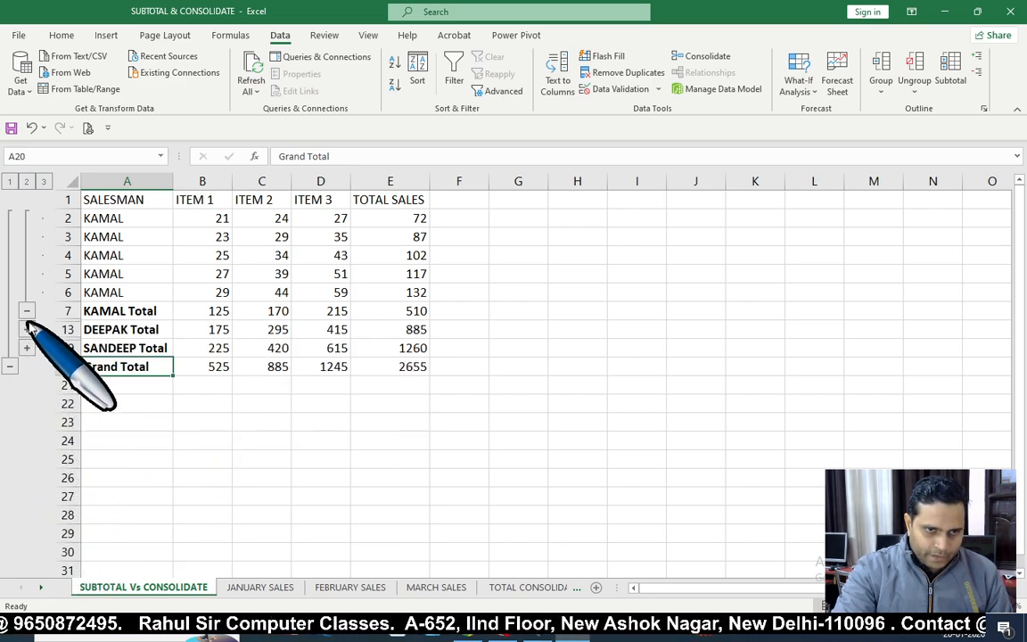
{"action": "left_click", "coordinate": [27, 311]}
{"action": "left_click", "coordinate": [9, 273]}
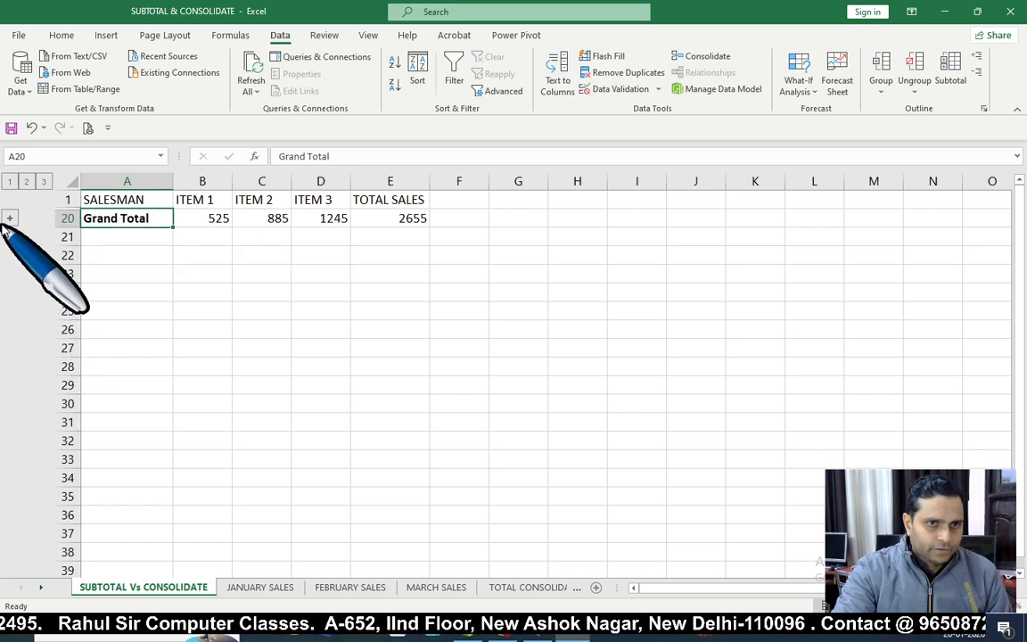
- Expand the overall group and all three salesman groups to show the detail rows again
{"action": "left_click", "coordinate": [8, 219]}
{"action": "left_click", "coordinate": [27, 255]}
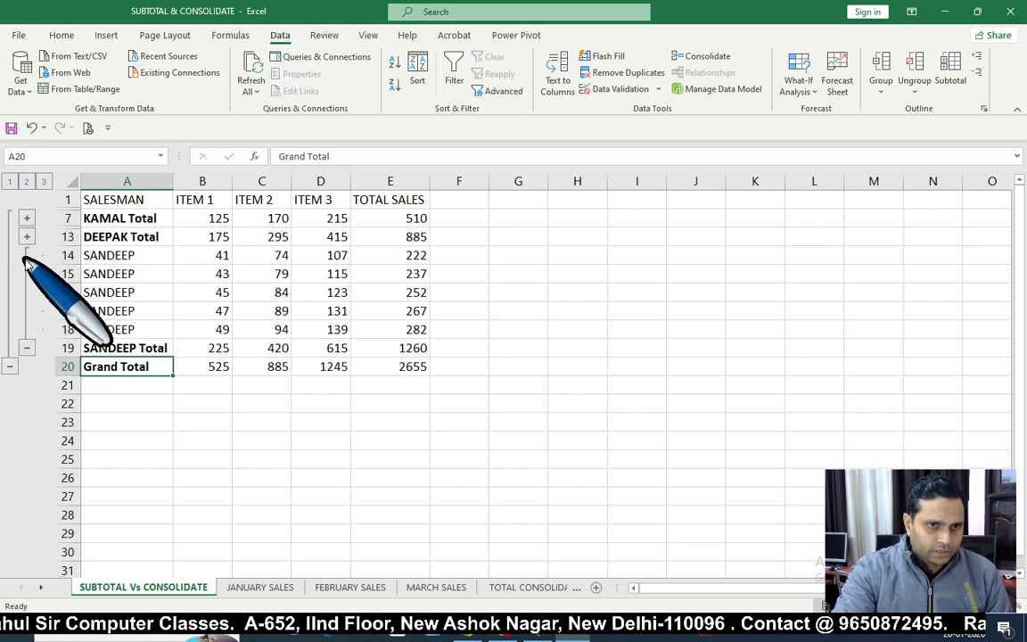
{"action": "left_click", "coordinate": [27, 237]}
{"action": "left_click", "coordinate": [27, 219]}
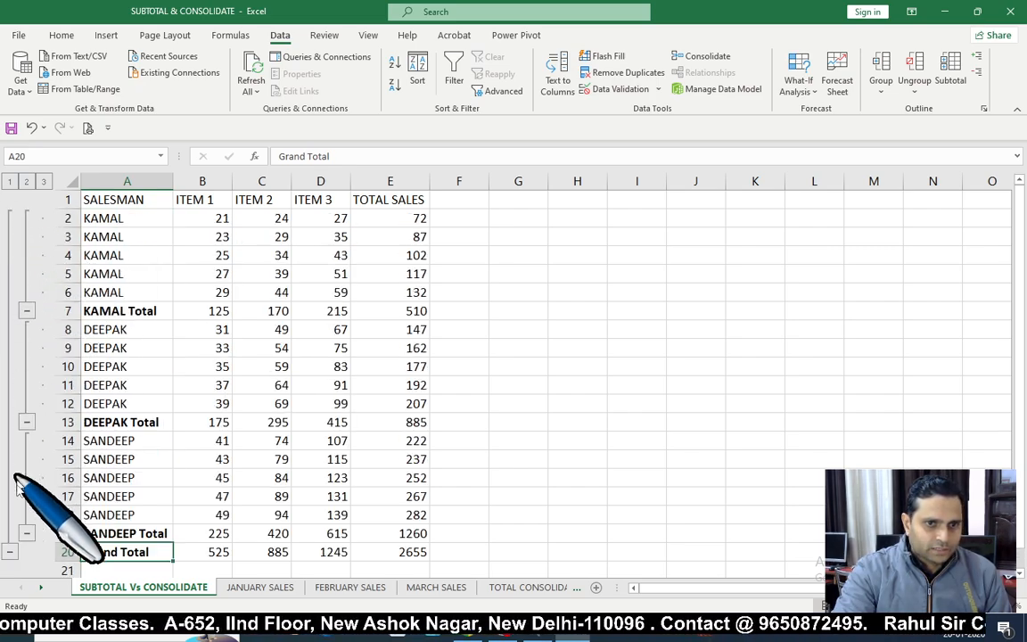
- Collapse the three salesman groups to their total rows, and expand each group again
{"action": "left_click", "coordinate": [27, 533]}
{"action": "left_click", "coordinate": [26, 422]}
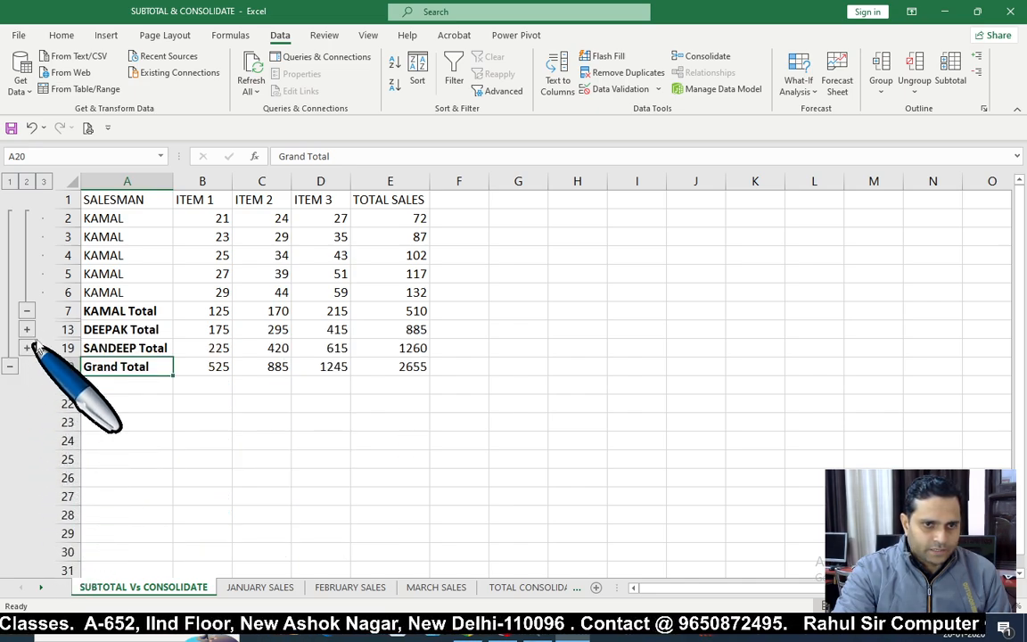
{"action": "left_click", "coordinate": [27, 311]}
{"action": "left_click", "coordinate": [27, 255]}
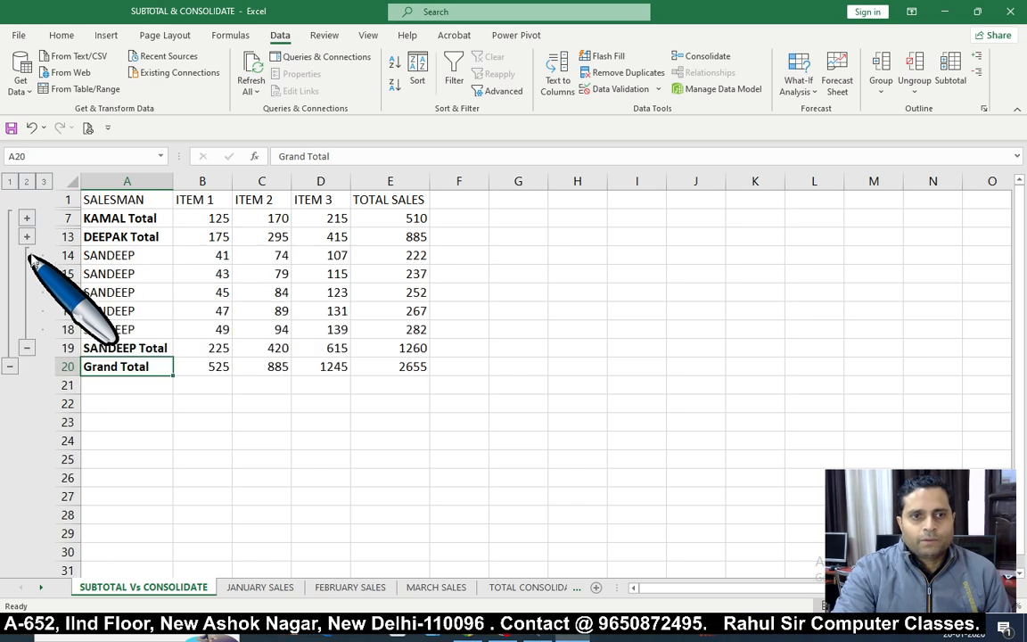
{"action": "left_click", "coordinate": [32, 237]}
{"action": "left_click", "coordinate": [27, 219]}
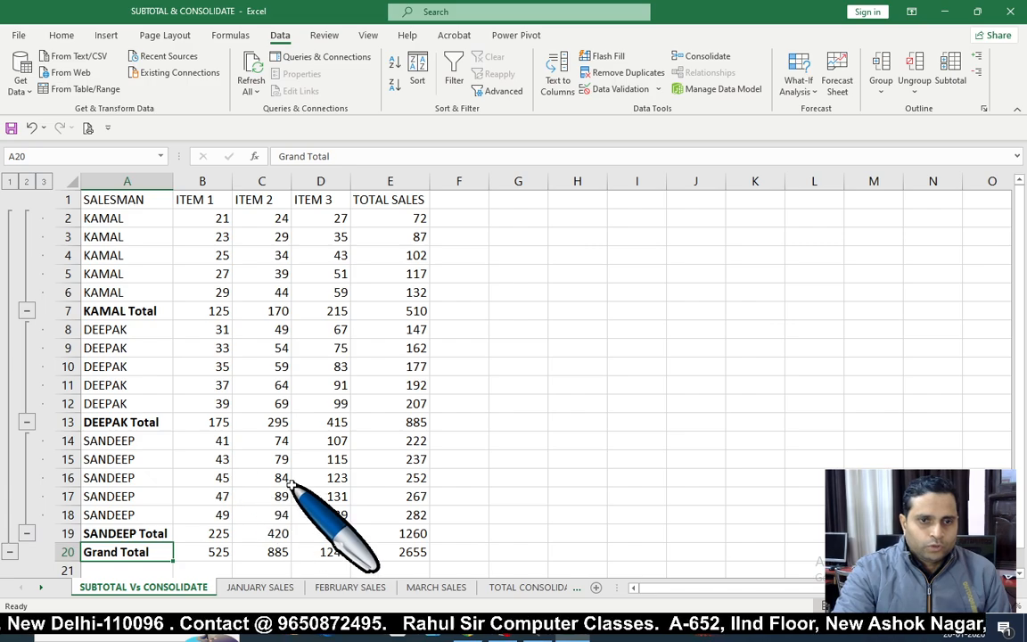
- Collapse each salesman group and the overall group, leaving only the header and Grand Total rows displayed
{"action": "left_click", "coordinate": [27, 533]}
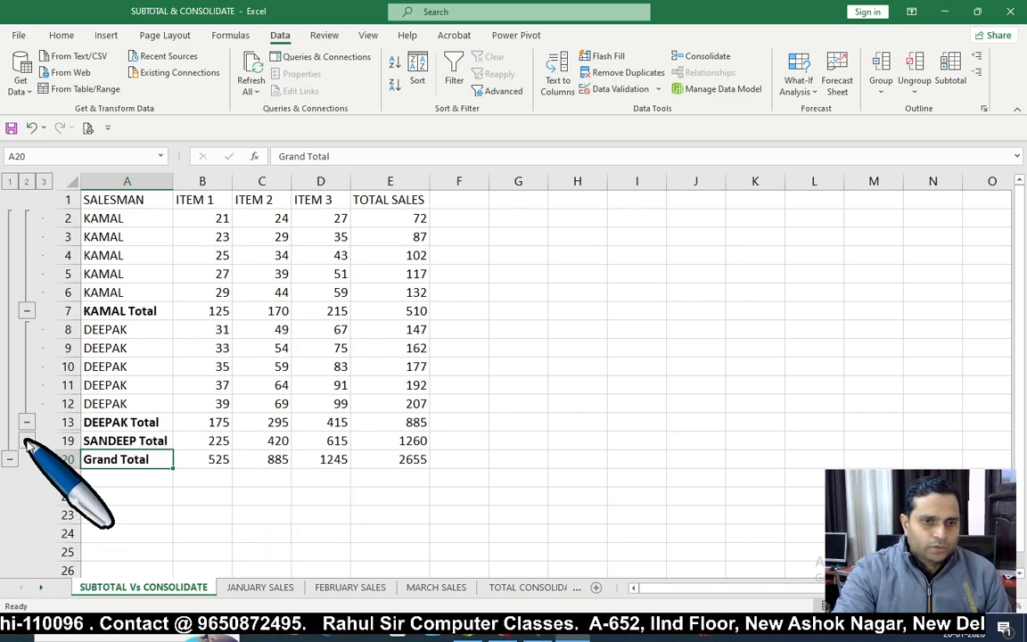
{"action": "left_click", "coordinate": [27, 422]}
{"action": "left_click", "coordinate": [27, 310]}
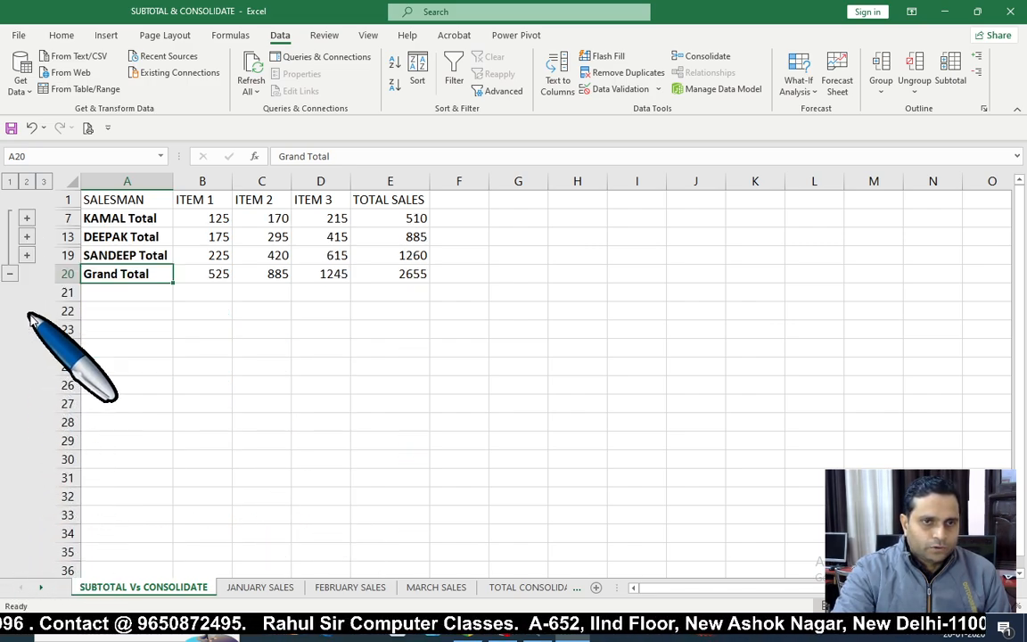
{"action": "left_click", "coordinate": [9, 271]}
- Inspect the Grand Total formulas for ITEM 1, ITEM 2 and TOTAL SALES in row 20
{"action": "left_click", "coordinate": [197, 366]}
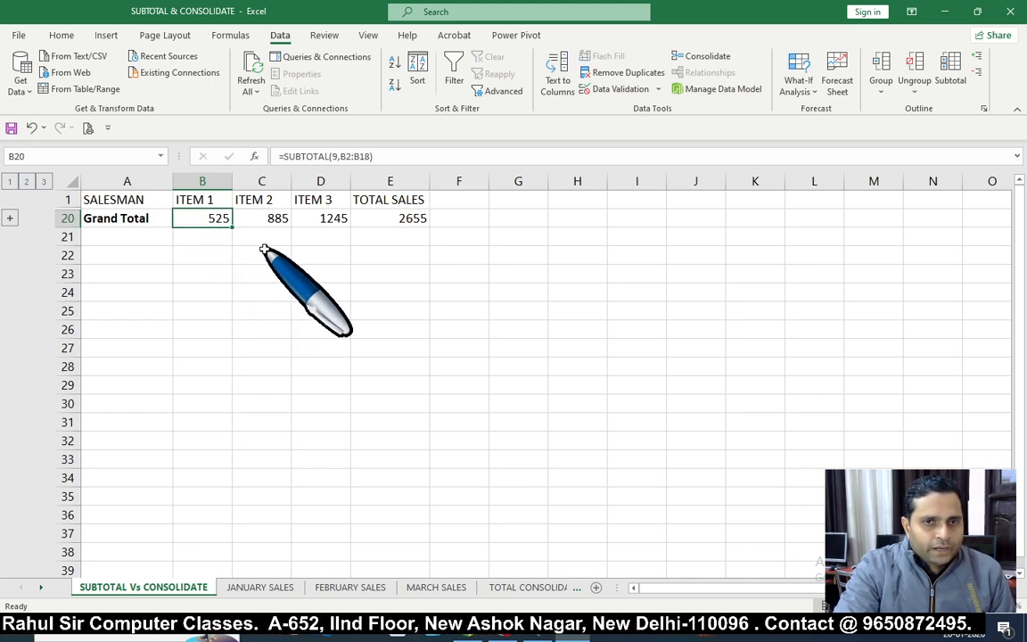
{"action": "left_click", "coordinate": [269, 221]}
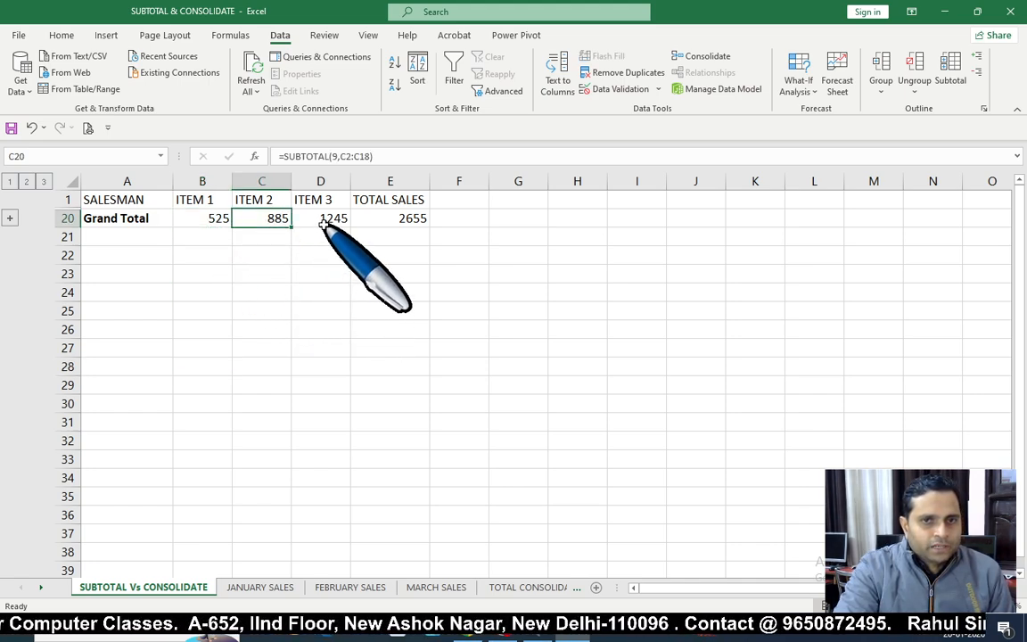
{"action": "left_click", "coordinate": [403, 222]}
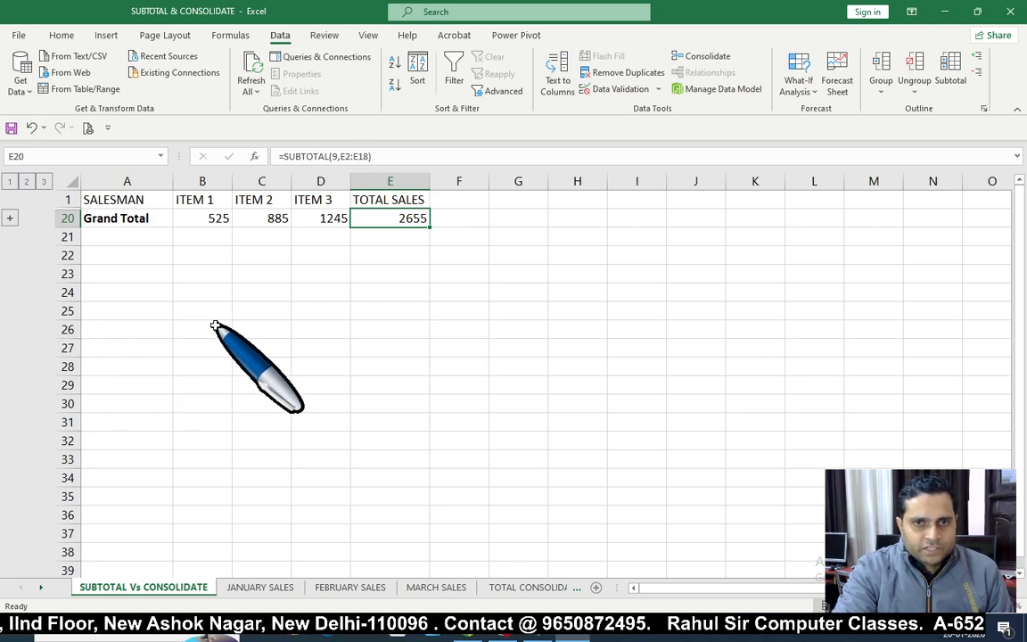
- Expand the overall group and all three salesman groups to show every detail row of the subtotalled table
{"action": "left_click", "coordinate": [9, 217]}
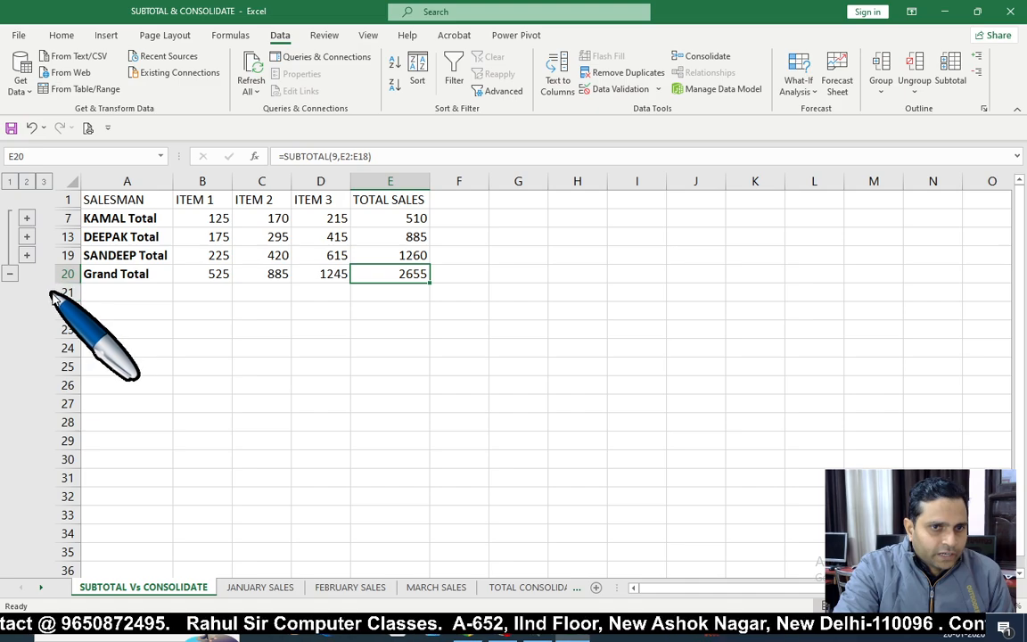
{"action": "left_click", "coordinate": [27, 218]}
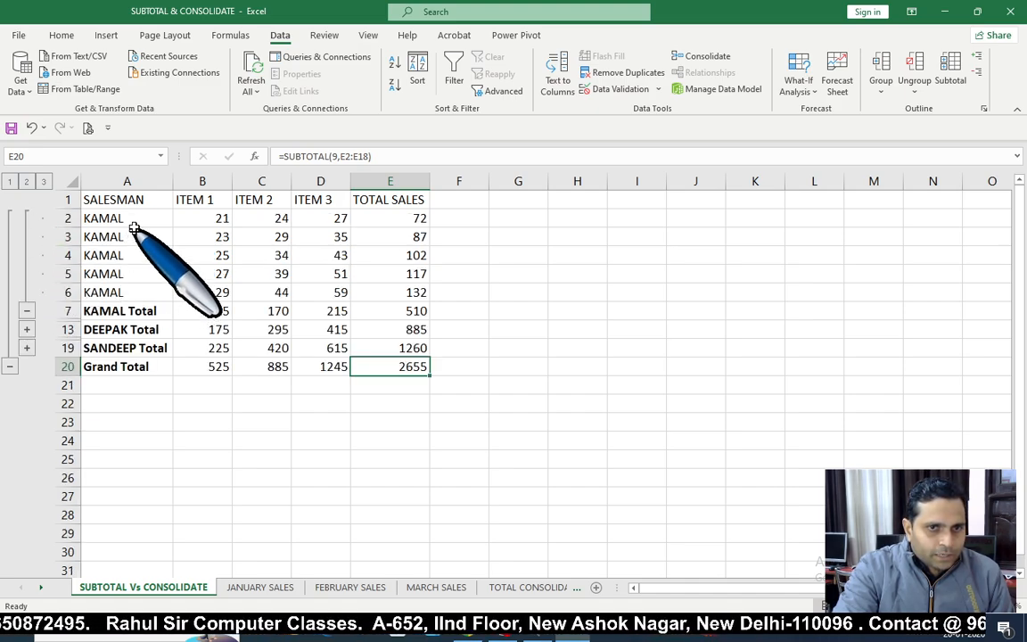
{"action": "left_click", "coordinate": [27, 329]}
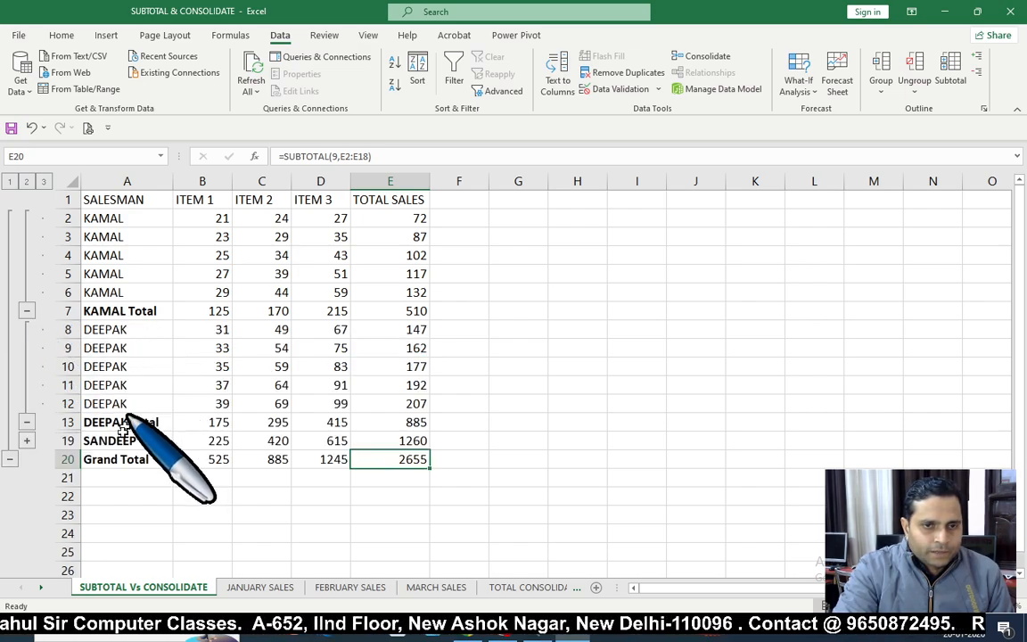
{"action": "left_click", "coordinate": [28, 441]}
- Examine the subtotalled table in A1:E20 and how each salesman's rows are arranged together in column A
{"action": "left_click", "coordinate": [153, 204]}
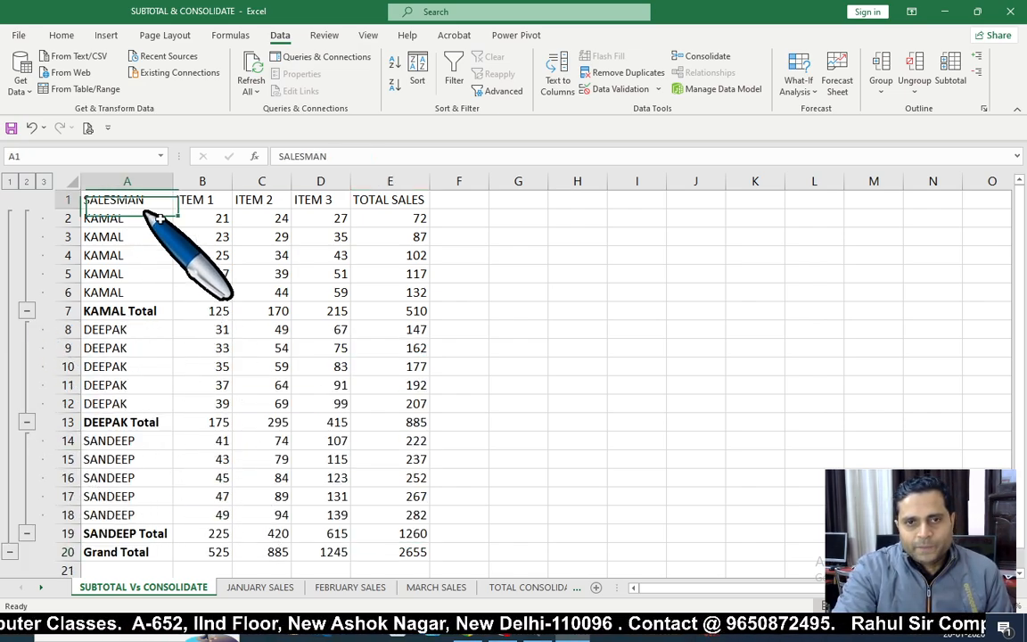
{"action": "left_click_drag", "start_coordinate": [156, 217], "coordinate": [386, 550]}
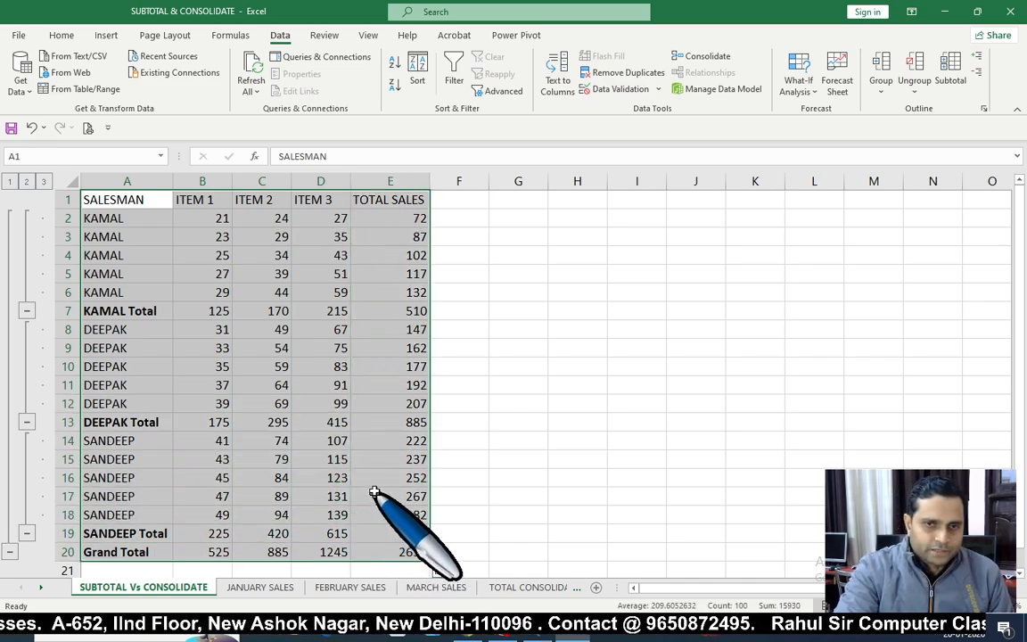
{"action": "left_click", "coordinate": [475, 403]}
{"action": "left_click", "coordinate": [337, 387]}
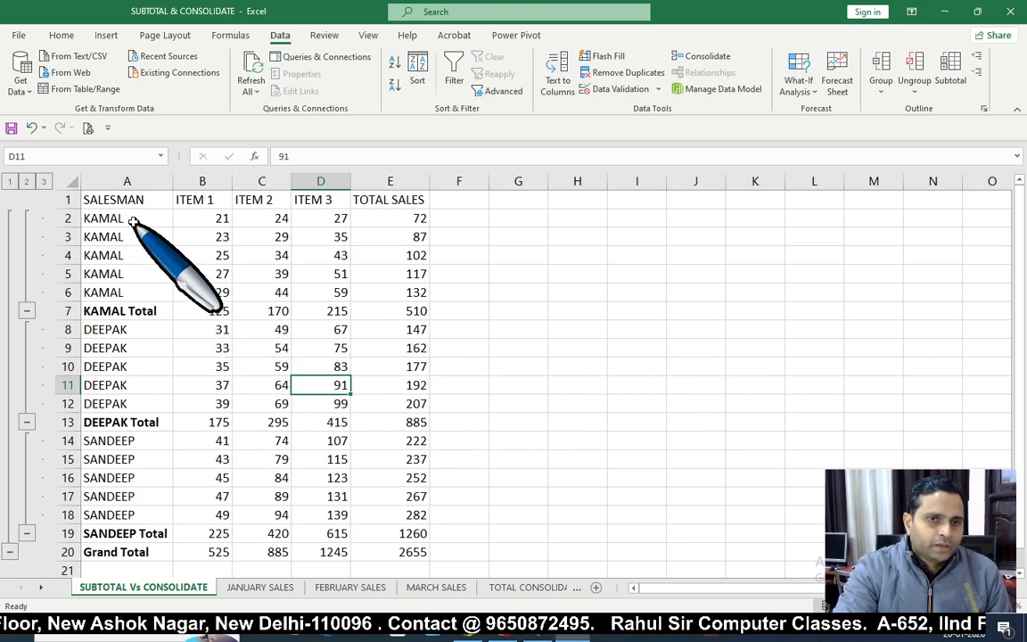
{"action": "left_click_drag", "start_coordinate": [132, 221], "coordinate": [134, 272]}
{"action": "left_click_drag", "start_coordinate": [134, 219], "coordinate": [136, 289]}
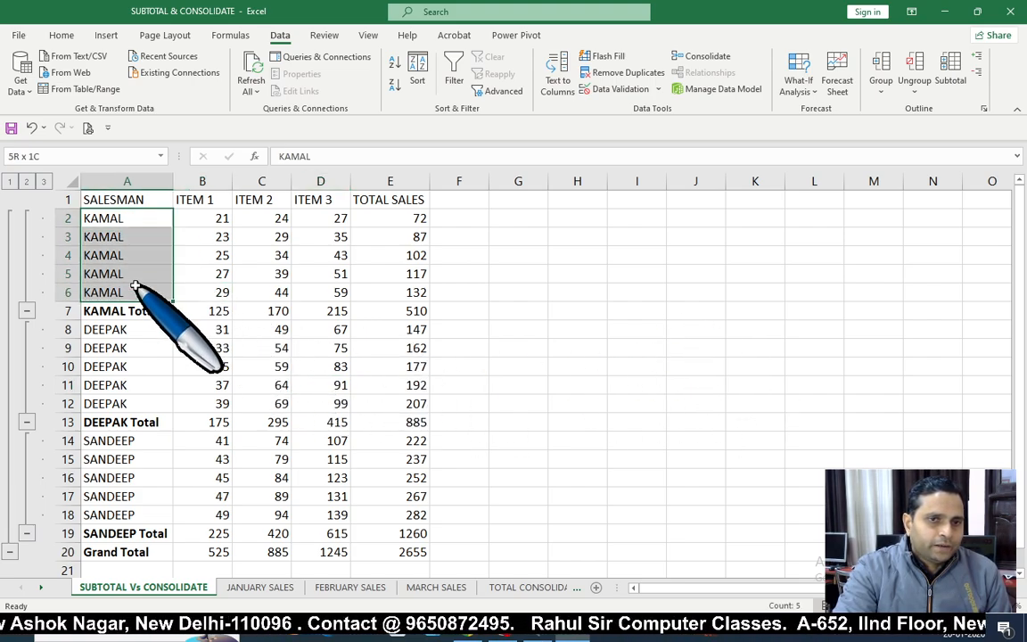
{"action": "left_click_drag", "start_coordinate": [138, 330], "coordinate": [138, 403]}
{"action": "left_click", "coordinate": [125, 443]}
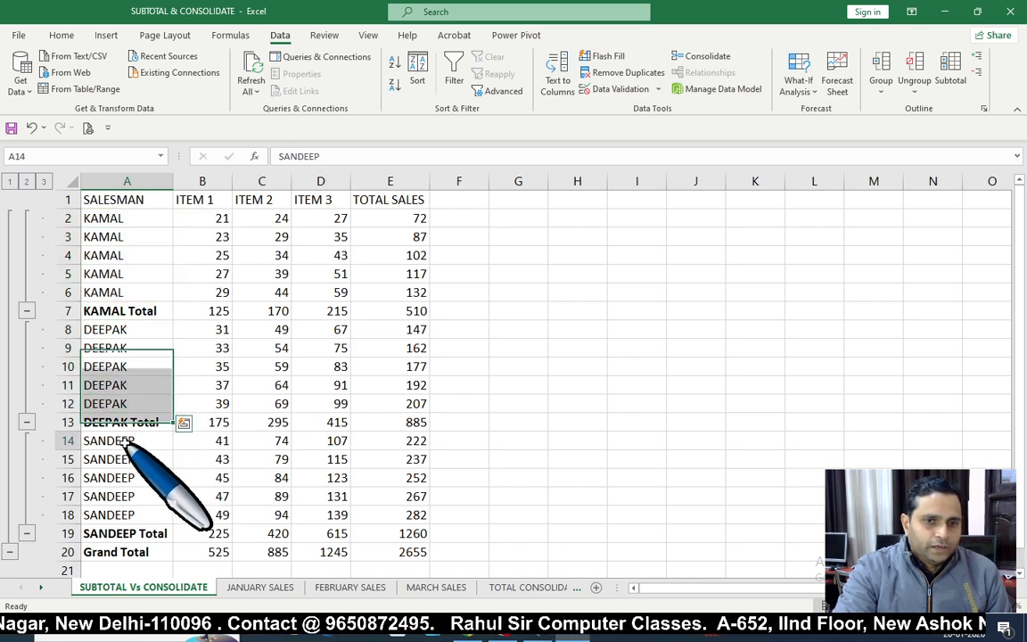
{"action": "left_click_drag", "start_coordinate": [130, 443], "coordinate": [139, 514]}
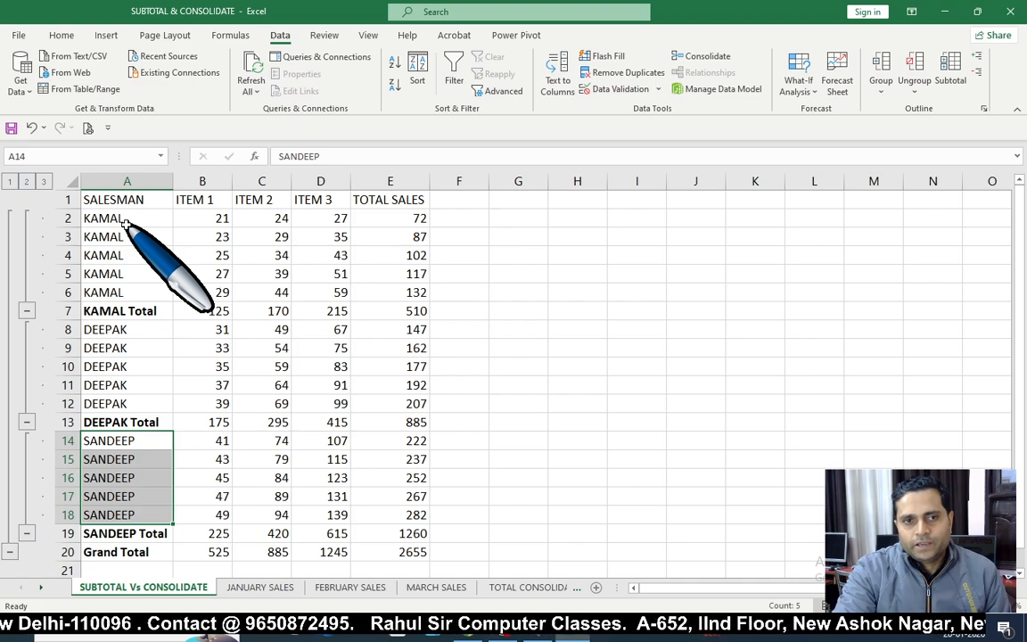
{"action": "left_click_drag", "start_coordinate": [131, 222], "coordinate": [134, 330]}
{"action": "left_click", "coordinate": [219, 402]}
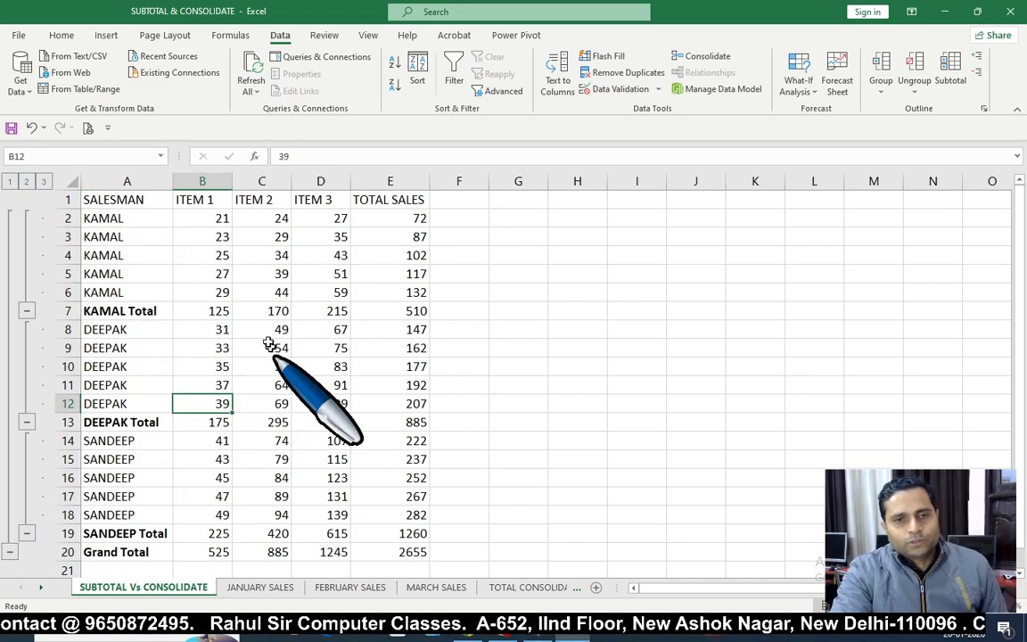
- Copy the header row A1:E1 to I1:M1 and fit the widths of columns I and M to their headers
{"action": "left_click_drag", "start_coordinate": [105, 200], "coordinate": [370, 201]}
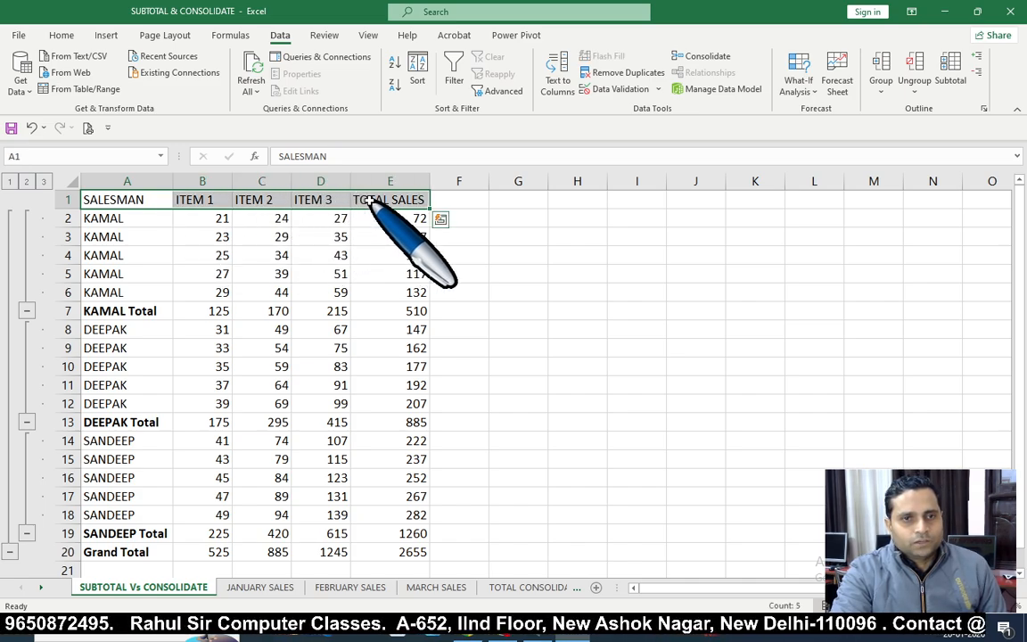
{"action": "key", "text": "ctrl+c"}
{"action": "left_click", "coordinate": [441, 218]}
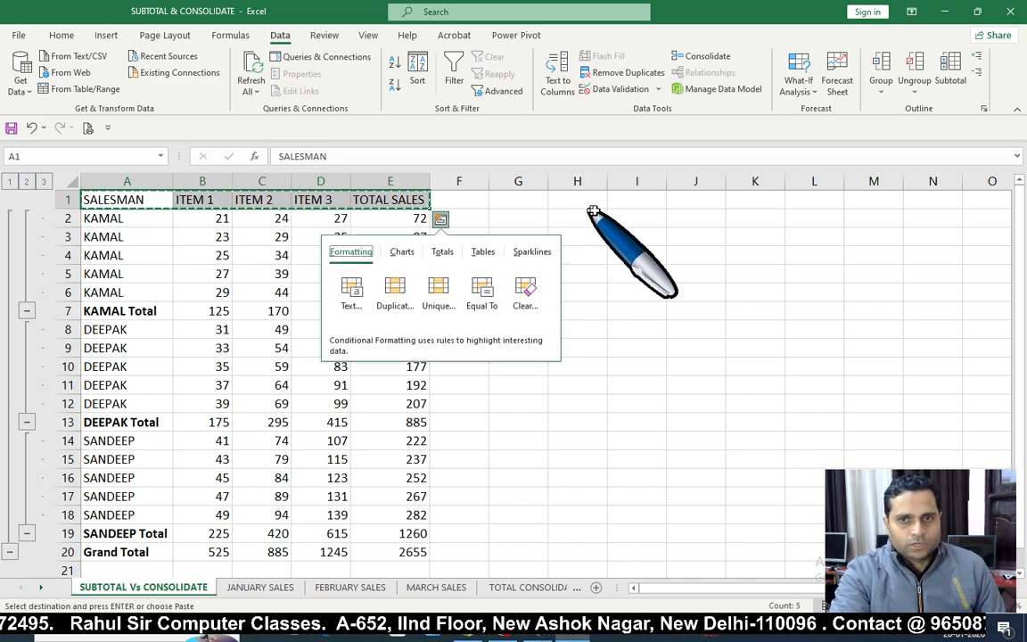
{"action": "left_click", "coordinate": [639, 204]}
{"action": "key", "text": "Return"}
{"action": "left_click", "coordinate": [656, 233]}
{"action": "double_click", "coordinate": [668, 181]}
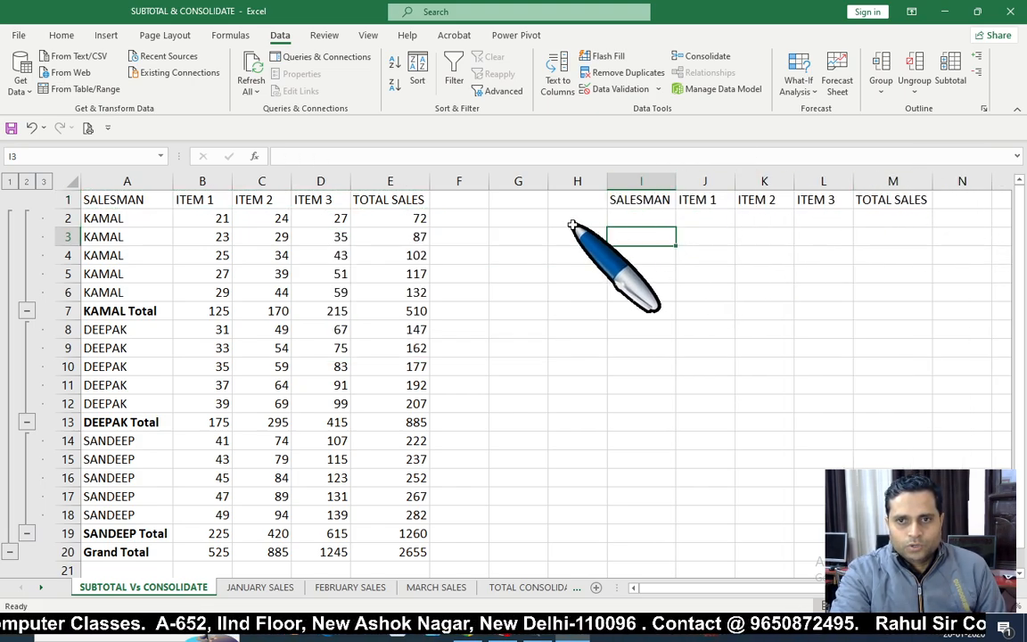
- Enter the three salesmen's names in I2:I4, in the same order as the groups in the existing table
{"action": "left_click", "coordinate": [640, 219]}
{"action": "type", "text": "KA"}
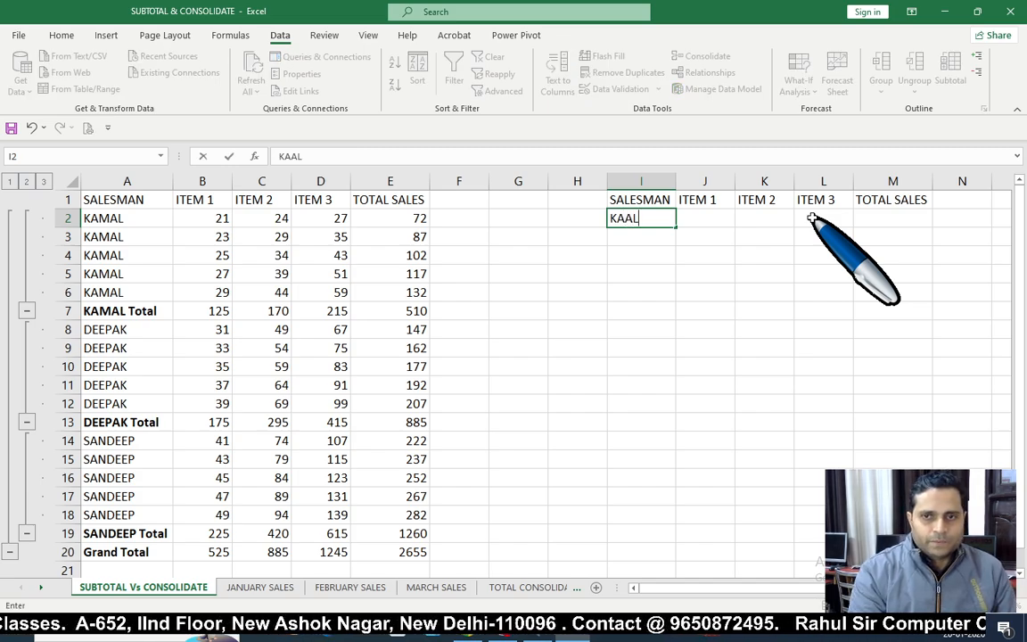
{"action": "type", "text": "MAL"}
{"action": "key", "text": "Return"}
{"action": "type", "text": "D"}
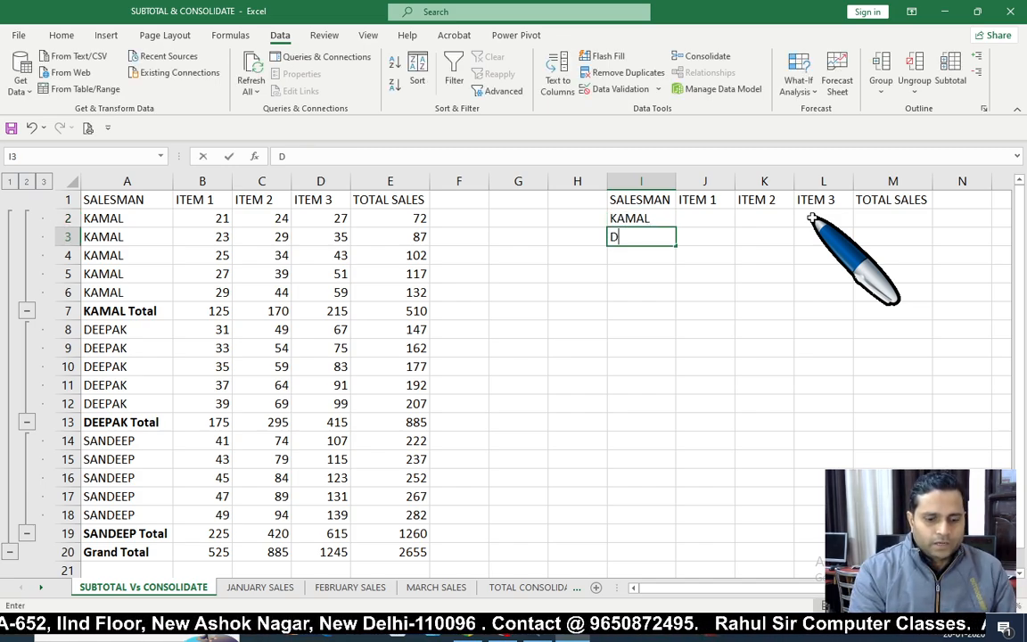
{"action": "type", "text": "SANDEEP"}
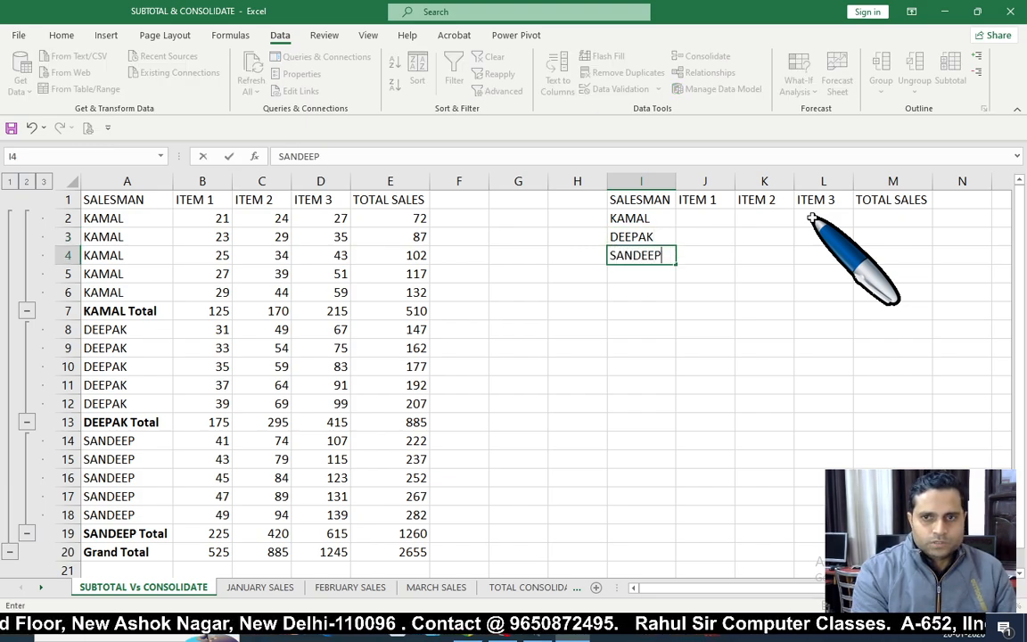
- Copy the three salesman names in I2:I4 and paste them three more times below, filling the list through I13
{"action": "key", "text": "Up"}
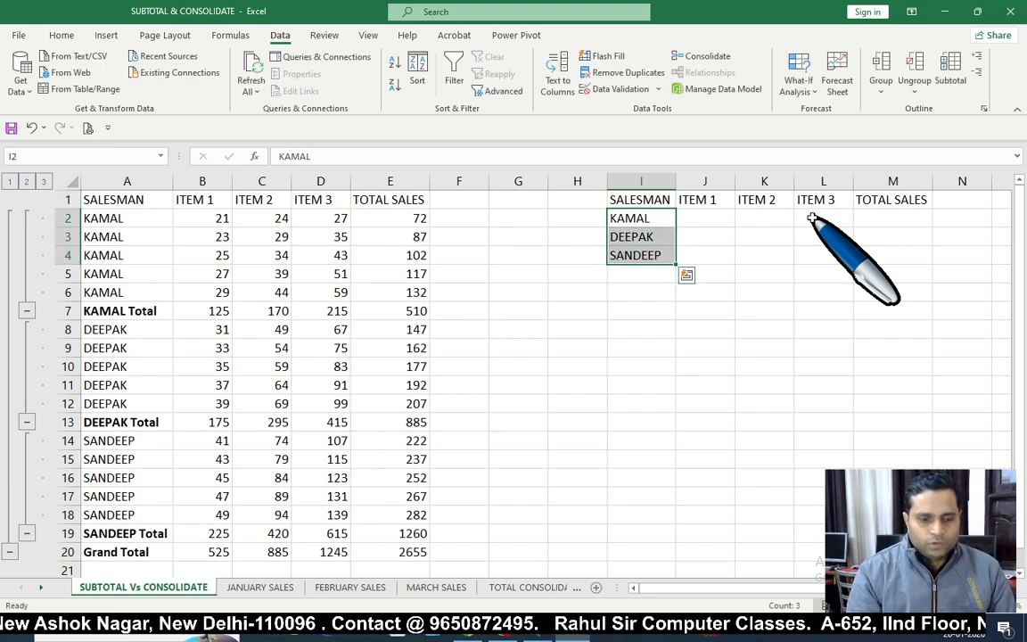
{"action": "key", "text": "ctrl+c"}
{"action": "key", "text": "Down"}
{"action": "key", "text": "ctrl+v"}
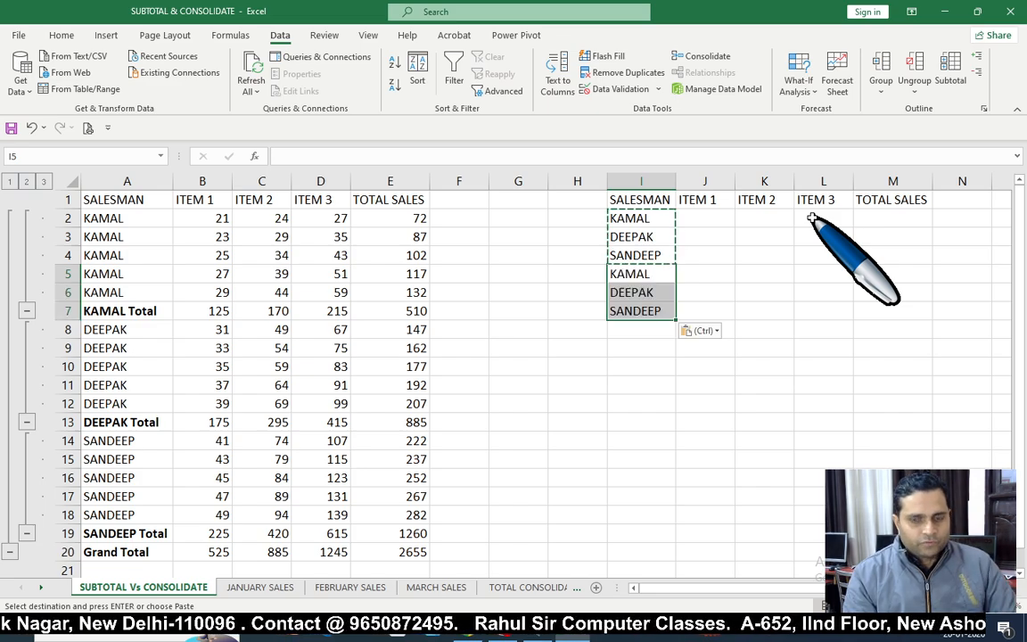
{"action": "key", "text": "ctrl+v"}
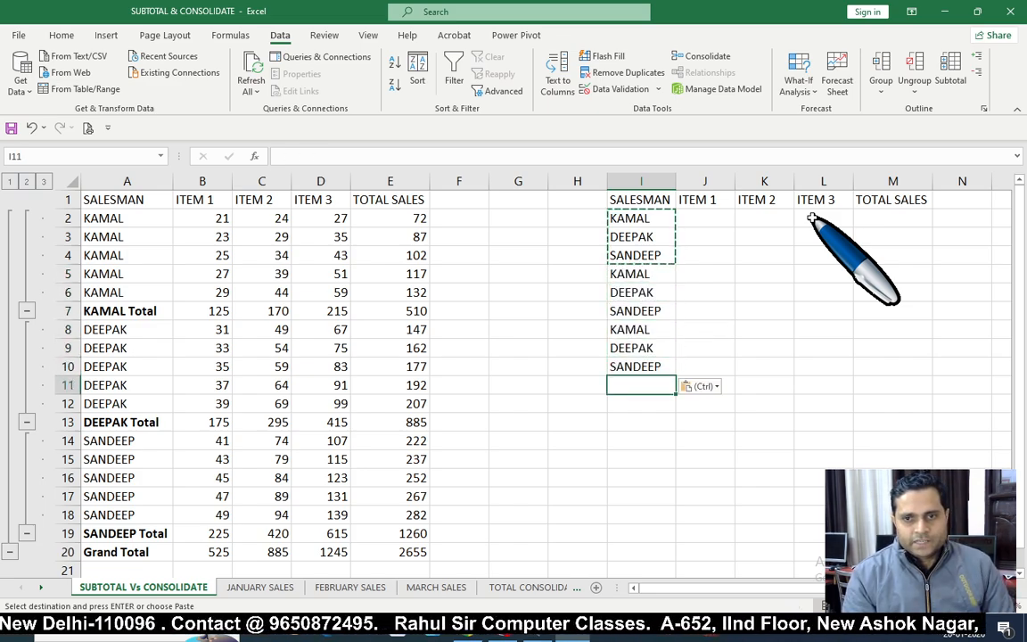
{"action": "key", "text": "ctrl+v"}
{"action": "key", "text": "Escape"}
- Enter 21 and 23 under ITEM 1 in J2:J3, and 24 and 29 under ITEM 2 in K2:K3
{"action": "key", "text": "Up"}
{"action": "key", "text": "Right"}
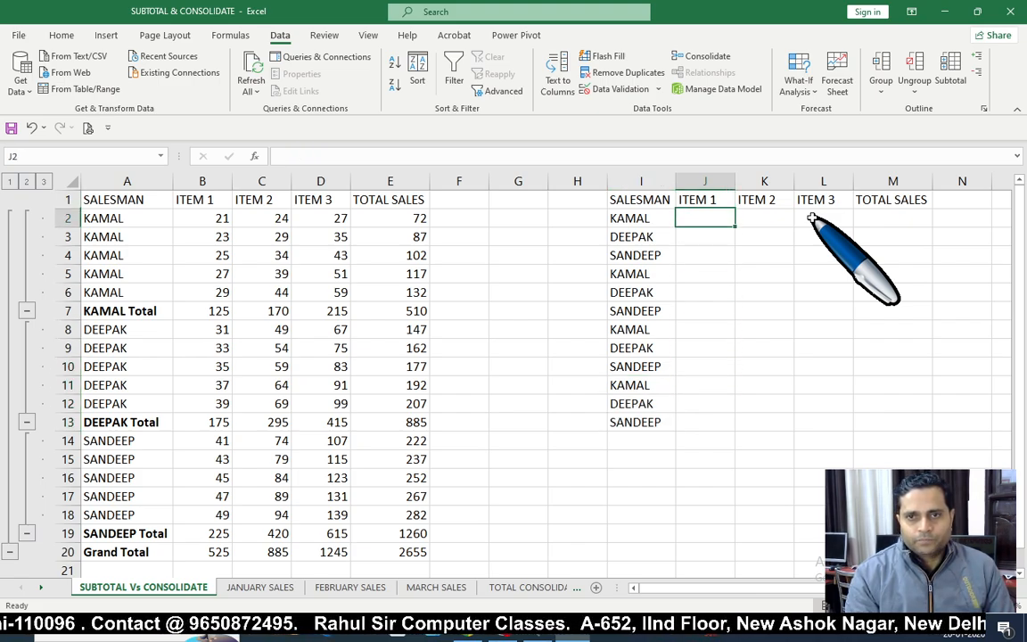
{"action": "type", "text": "21"}
{"action": "key", "text": "Return"}
{"action": "type", "text": "23"}
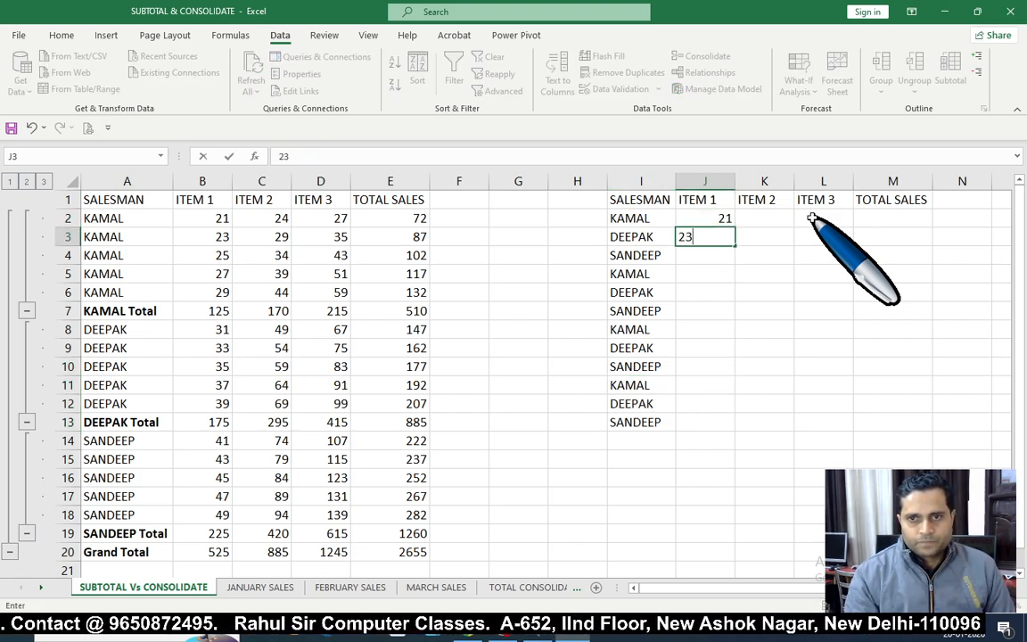
{"action": "key", "text": "Up"}
{"action": "type", "text": "2"}
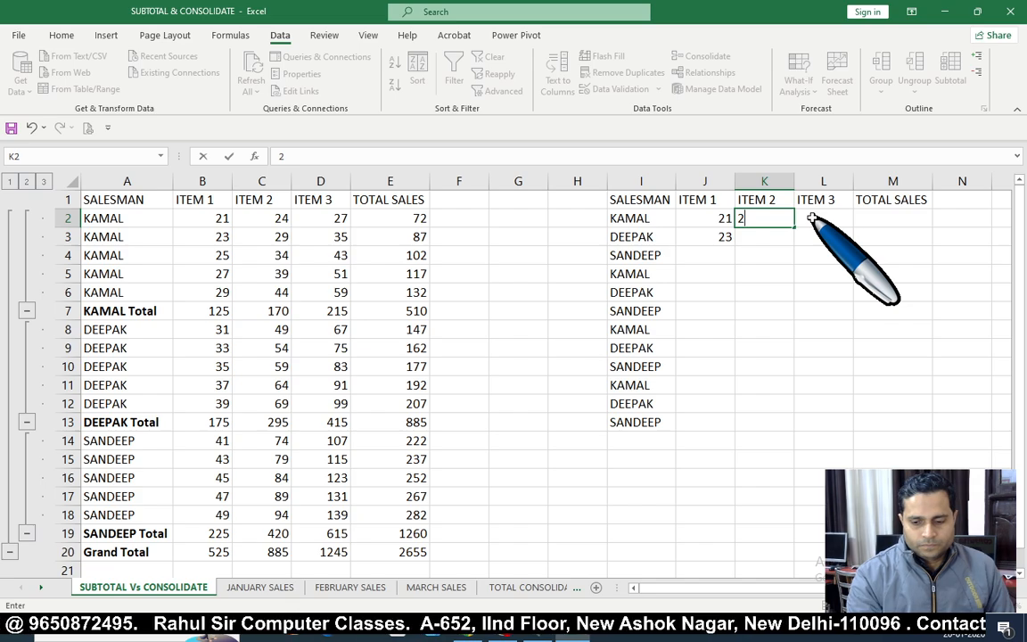
{"action": "type", "text": "14"}
{"action": "key", "text": "Return"}
{"action": "type", "text": "29"}
{"action": "key", "text": "Return"}
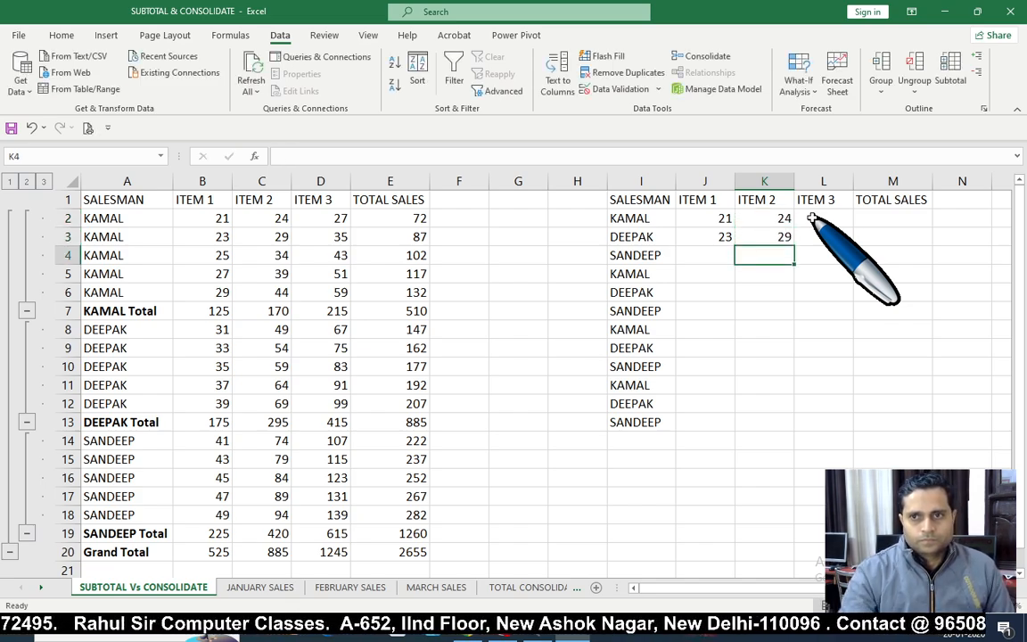
- Extend the number series from J2:K3 across to ITEM 3, and fill all three item columns down to row 13
{"action": "left_click_drag", "start_coordinate": [728, 221], "coordinate": [853, 251]}
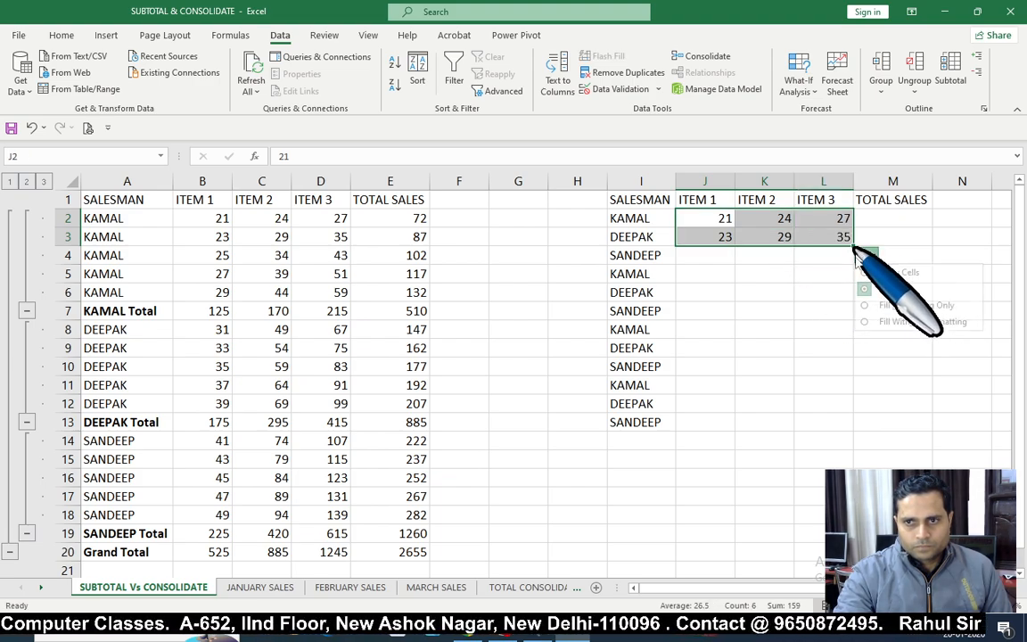
{"action": "left_click", "coordinate": [853, 245]}
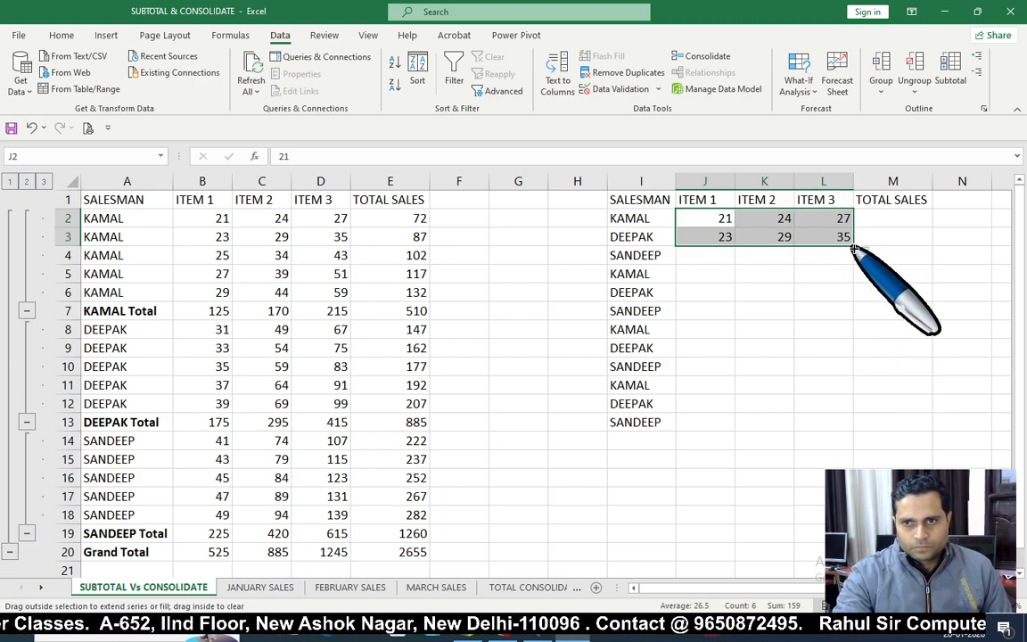
{"action": "left_click_drag", "start_coordinate": [710, 219], "coordinate": [854, 271]}
{"action": "left_click_drag", "start_coordinate": [851, 431], "coordinate": [852, 431]}
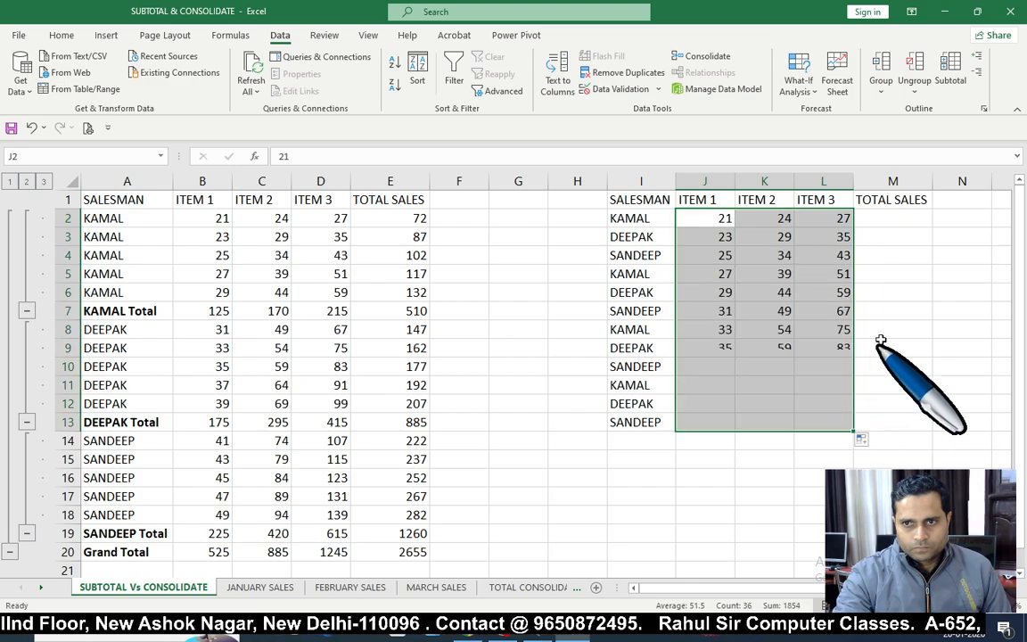
- Enter =SUM(J2:L2) in M2 under TOTAL SALES and fill the formula down to M13
{"action": "left_click", "coordinate": [890, 217]}
{"action": "type", "text": "=SUM("}
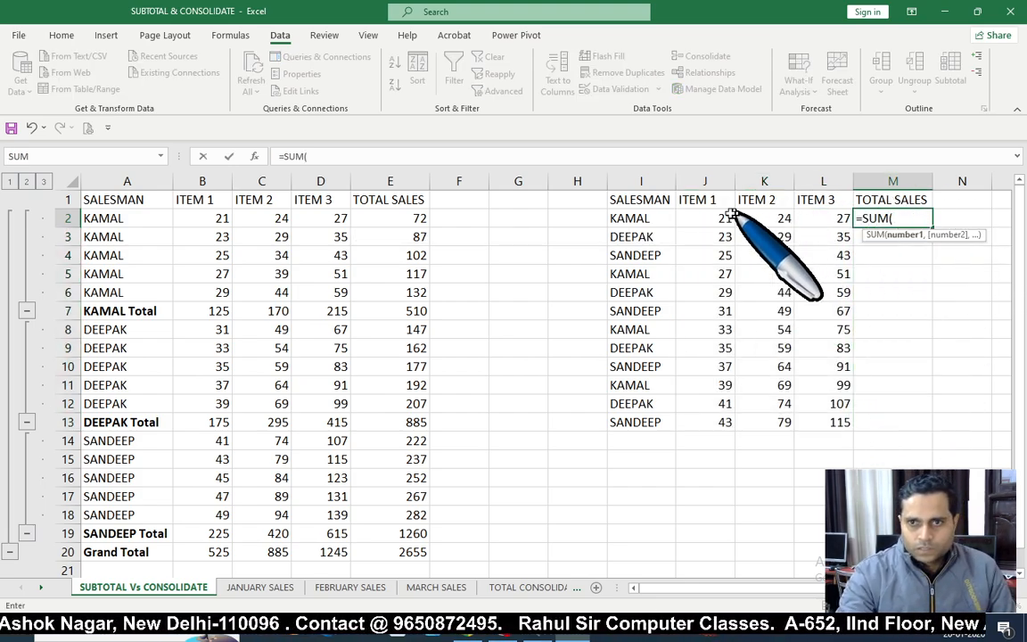
{"action": "left_click_drag", "start_coordinate": [730, 216], "coordinate": [810, 219]}
{"action": "key", "text": "Return"}
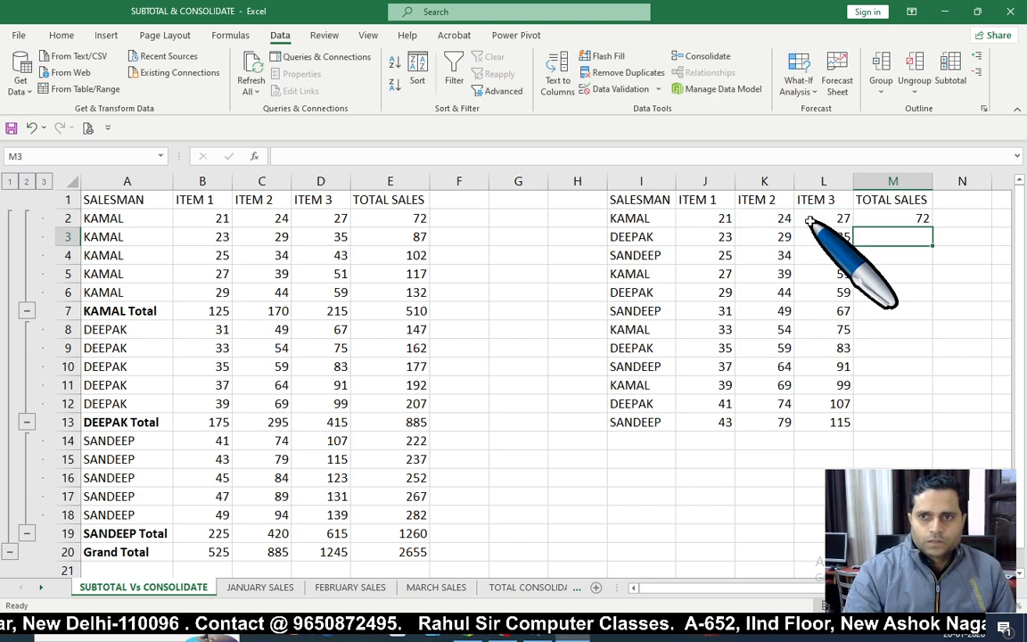
{"action": "left_click", "coordinate": [915, 214]}
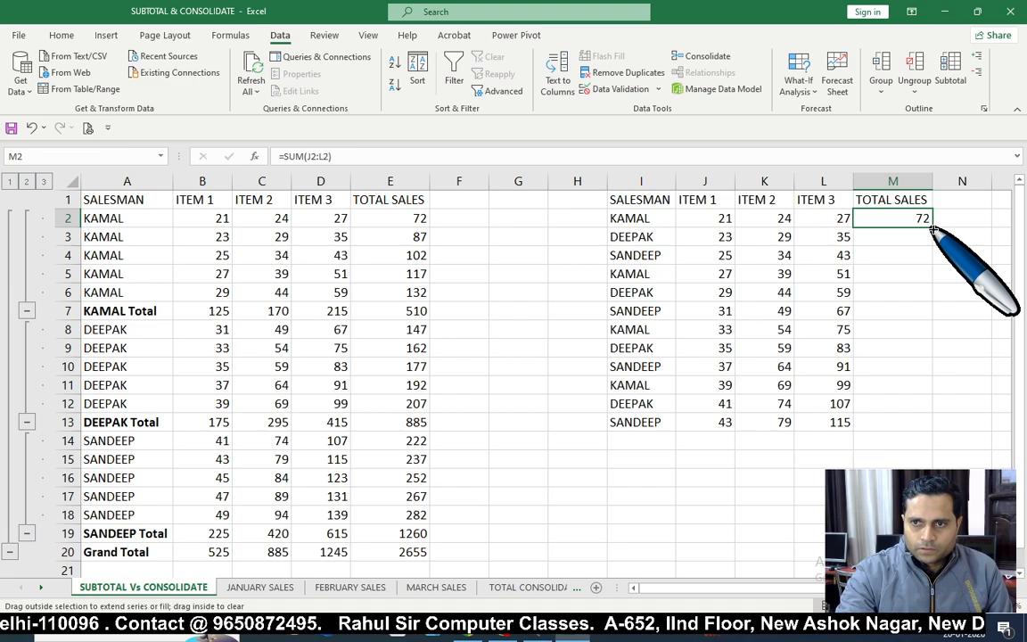
{"action": "double_click", "coordinate": [932, 228]}
{"action": "left_click", "coordinate": [766, 348]}
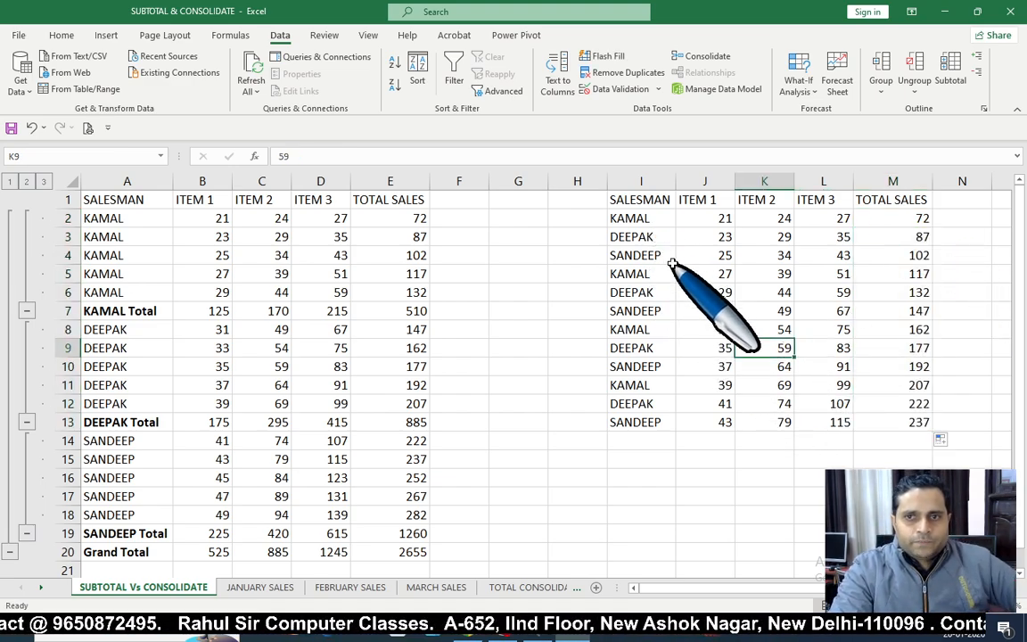
- Examine the columns of the new table in I1:M13, including the alternating order of the salesman names
{"action": "left_click_drag", "start_coordinate": [647, 202], "coordinate": [640, 385]}
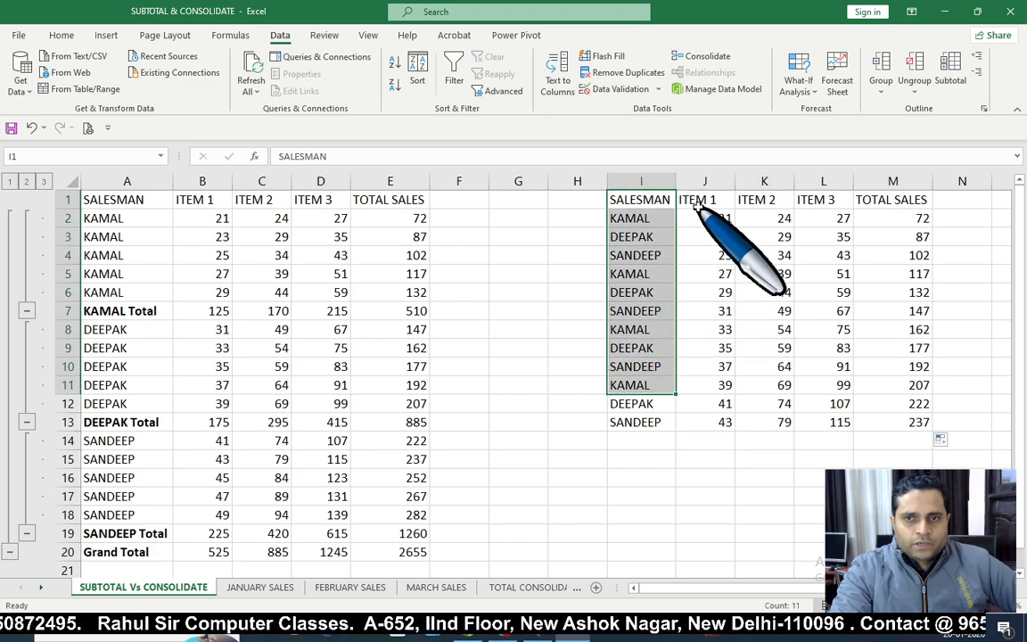
{"action": "left_click_drag", "start_coordinate": [702, 201], "coordinate": [718, 333]}
{"action": "left_click_drag", "start_coordinate": [764, 200], "coordinate": [771, 311]}
{"action": "left_click_drag", "start_coordinate": [824, 201], "coordinate": [838, 403]}
{"action": "left_click_drag", "start_coordinate": [894, 218], "coordinate": [894, 348]}
{"action": "left_click", "coordinate": [894, 454]}
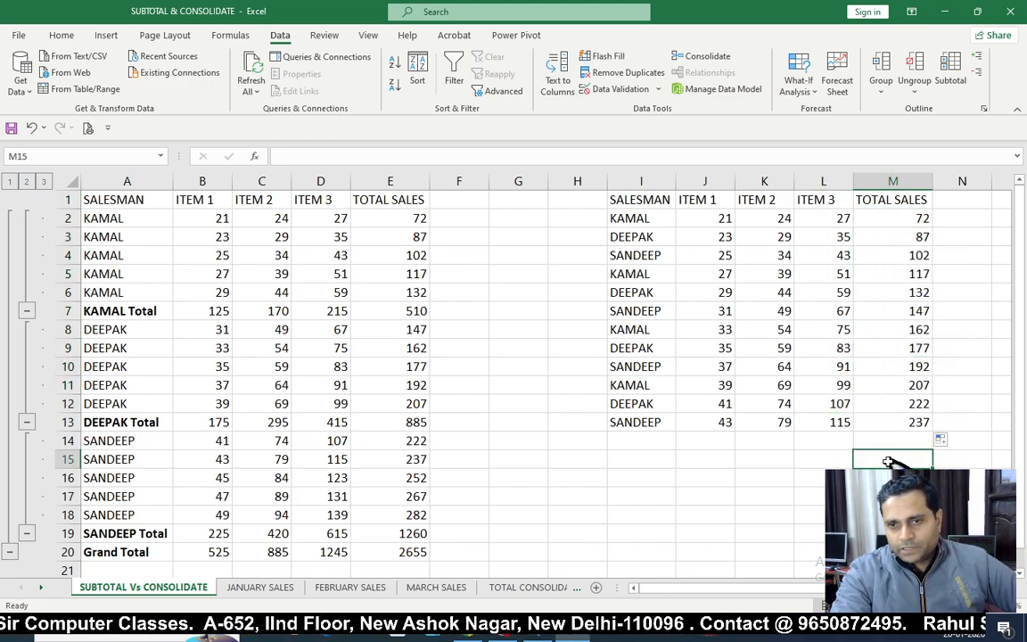
{"action": "left_click", "coordinate": [654, 479]}
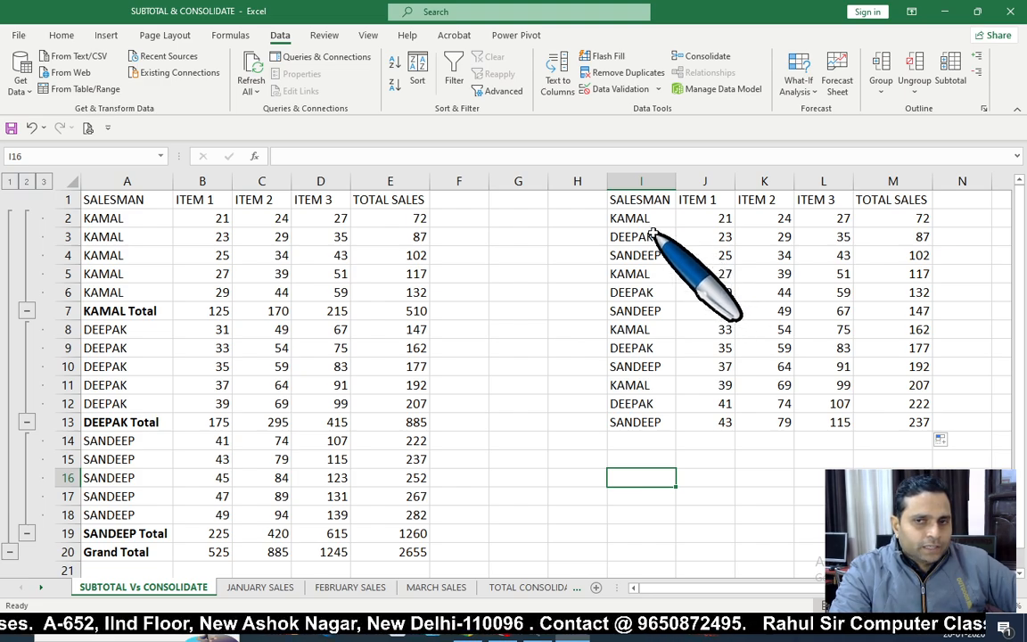
{"action": "left_click_drag", "start_coordinate": [651, 221], "coordinate": [646, 255]}
{"action": "left_click", "coordinate": [629, 491]}
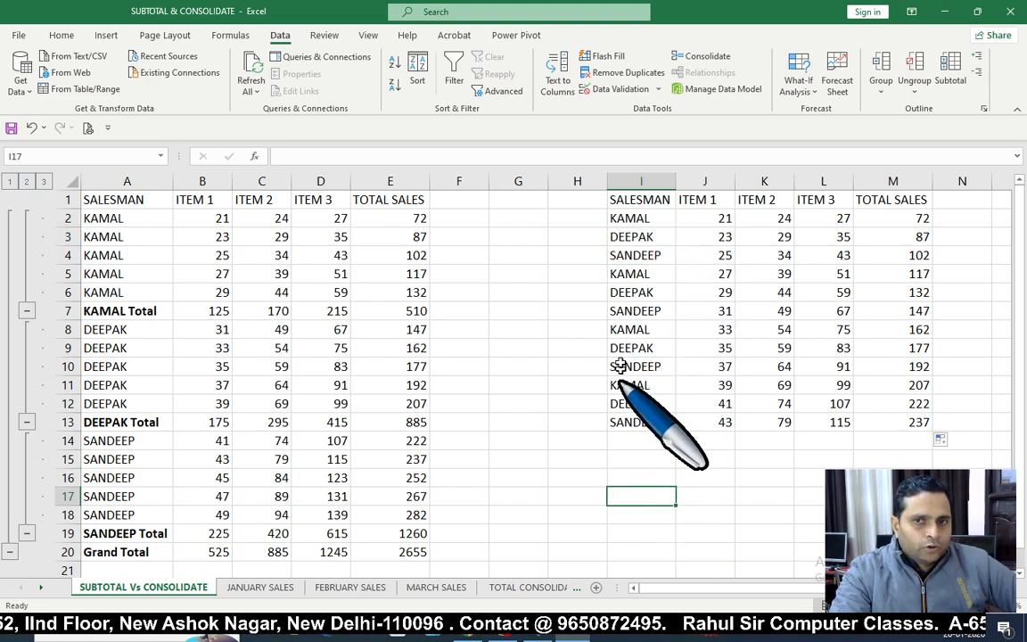
{"action": "left_click", "coordinate": [642, 460]}
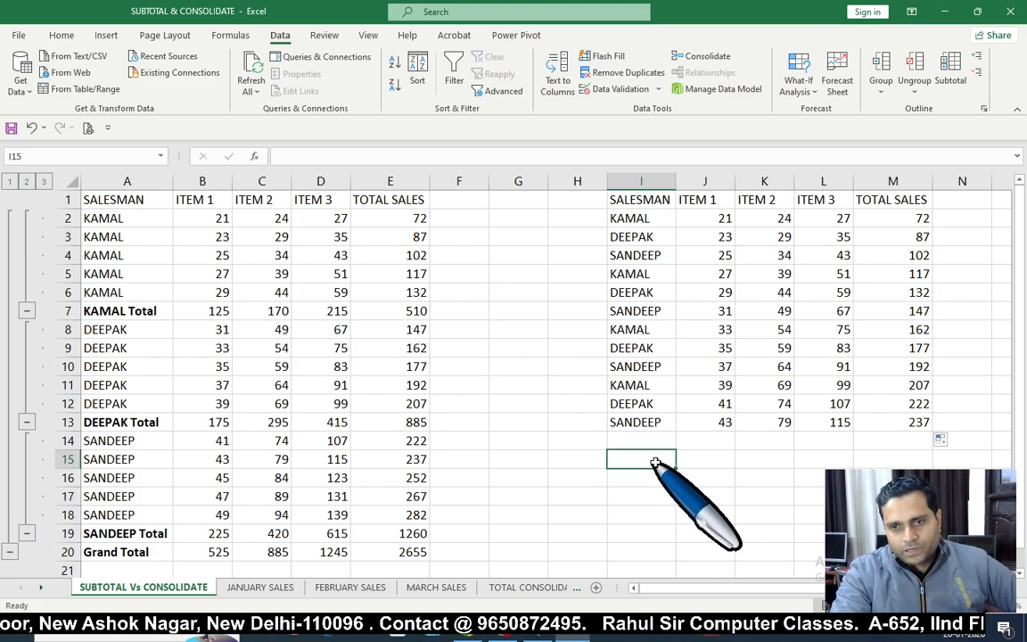
- Compare the grouped salesman names in column A of the subtotaled table with the mixed order of names in I2:I13
{"action": "left_click", "coordinate": [653, 479]}
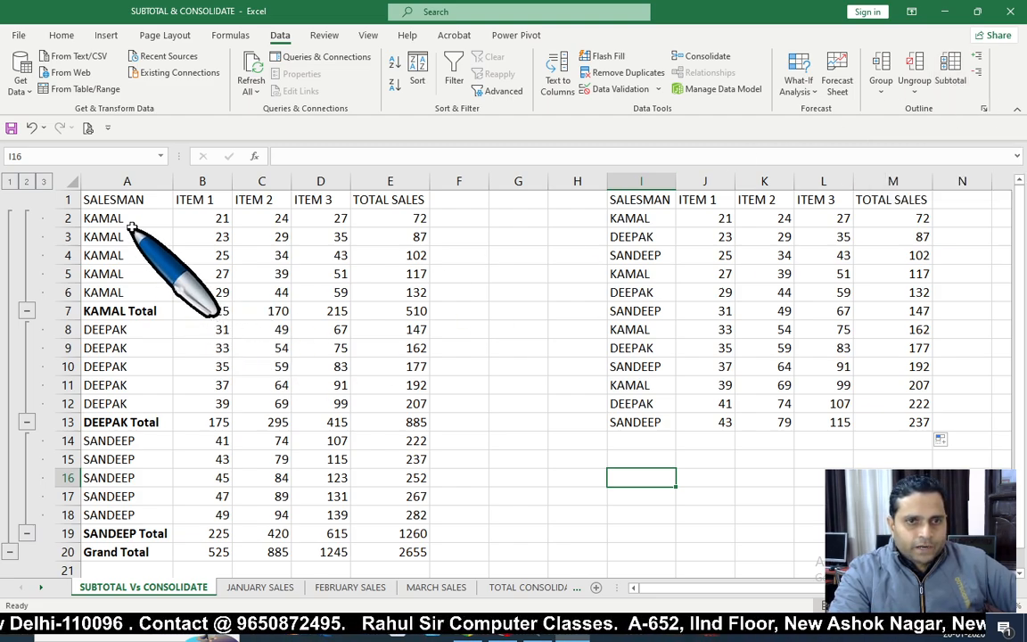
{"action": "left_click_drag", "start_coordinate": [124, 218], "coordinate": [130, 391]}
{"action": "left_click_drag", "start_coordinate": [130, 441], "coordinate": [125, 515]}
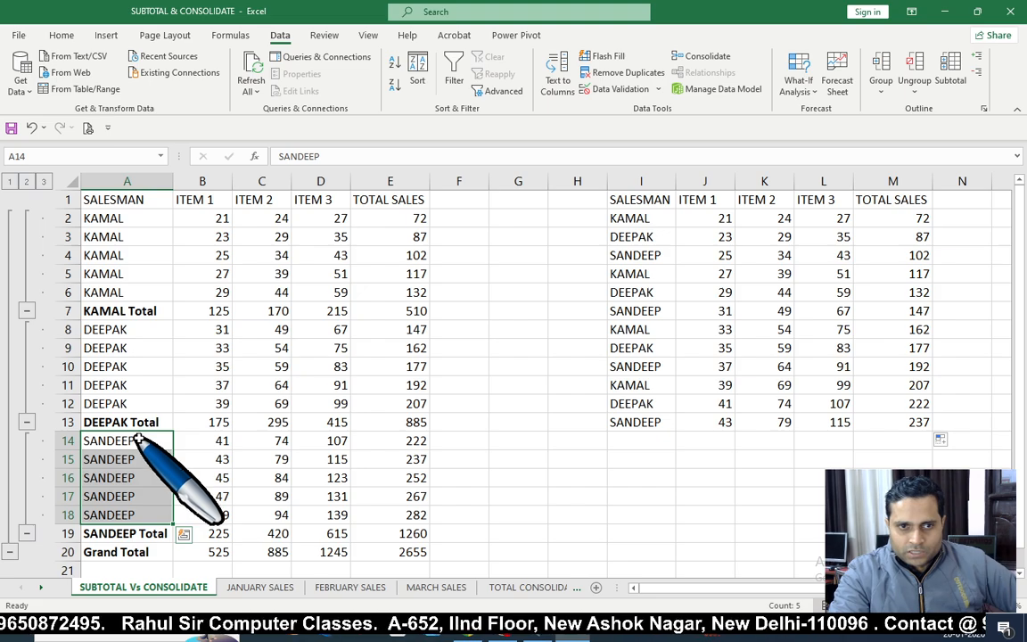
{"action": "left_click", "coordinate": [654, 218]}
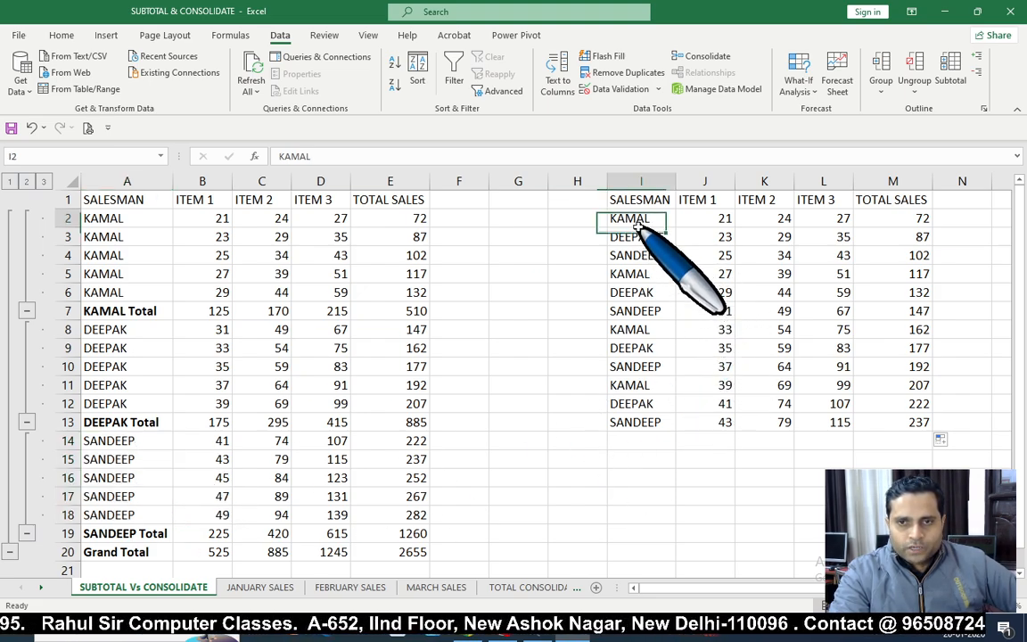
{"action": "left_click", "coordinate": [655, 273]}
{"action": "left_click", "coordinate": [641, 310]}
{"action": "left_click", "coordinate": [631, 366]}
{"action": "left_click", "coordinate": [639, 404]}
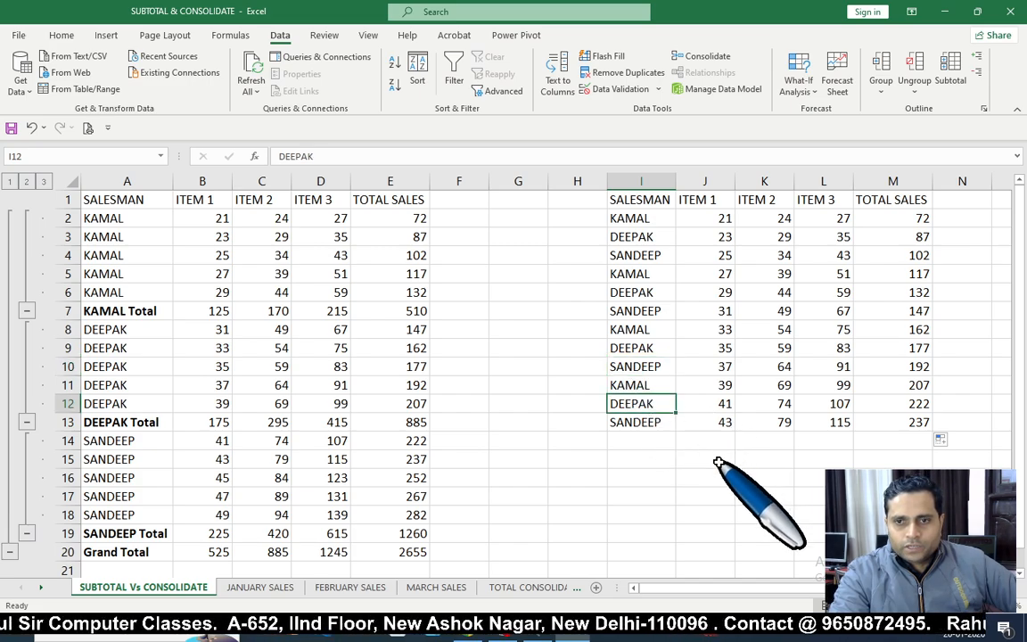
- Consolidate I1:M13 with the Sum function into cell I16, using labels from the top row and left column
{"action": "left_click", "coordinate": [758, 477]}
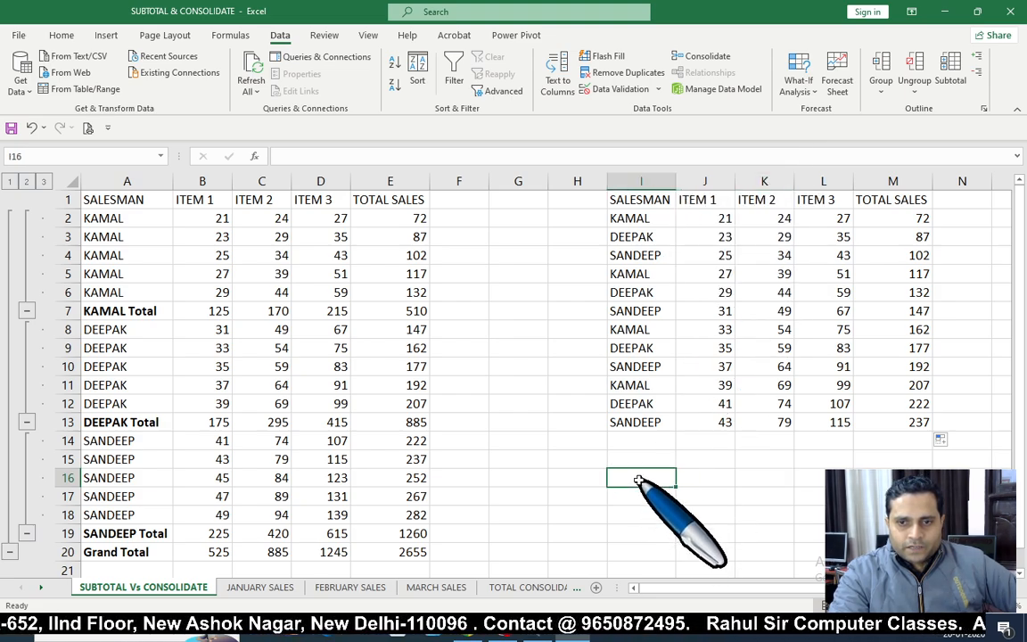
{"action": "left_click", "coordinate": [714, 59]}
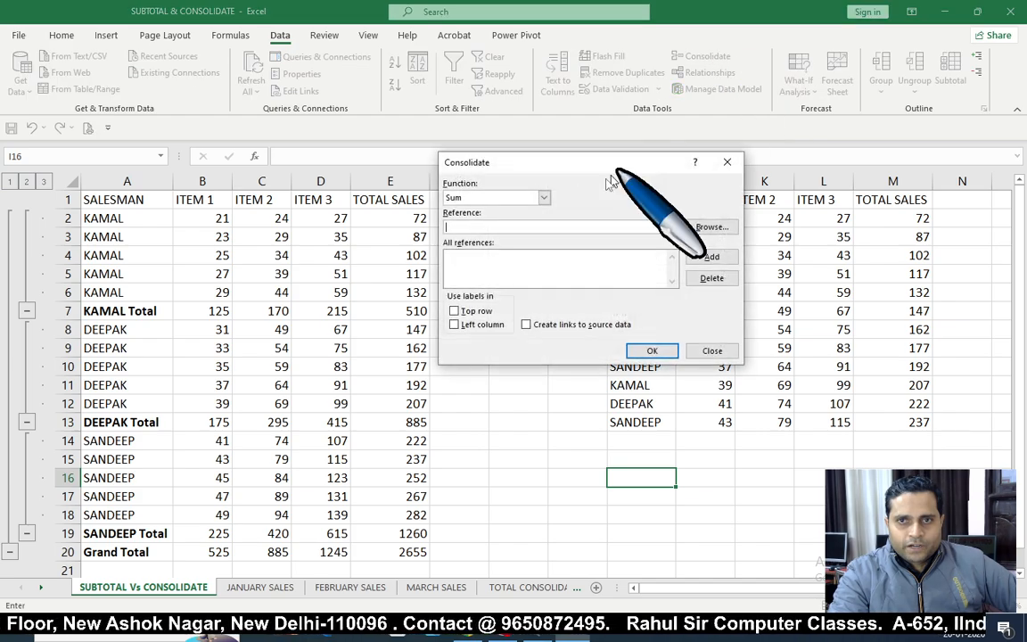
{"action": "left_click_drag", "start_coordinate": [580, 166], "coordinate": [296, 237]}
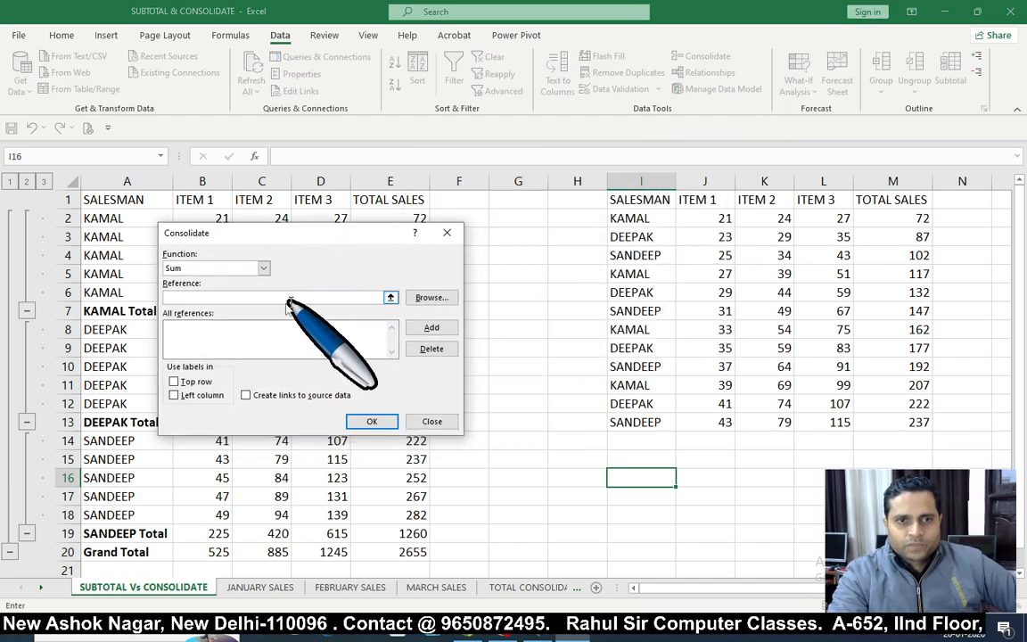
{"action": "left_click", "coordinate": [194, 297]}
{"action": "left_click_drag", "start_coordinate": [655, 201], "coordinate": [873, 419]}
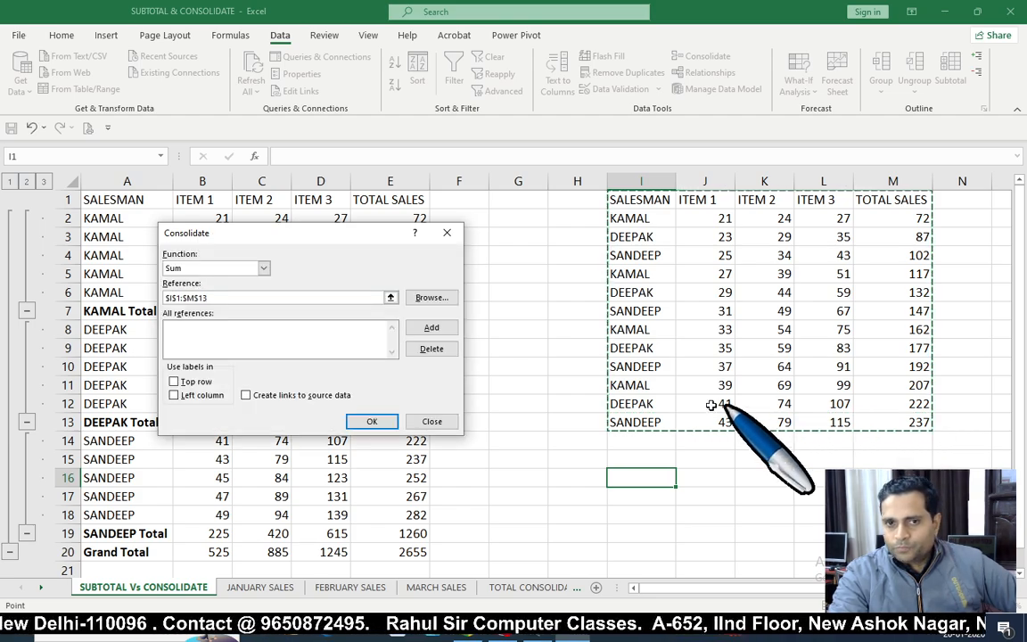
{"action": "left_click", "coordinate": [434, 328]}
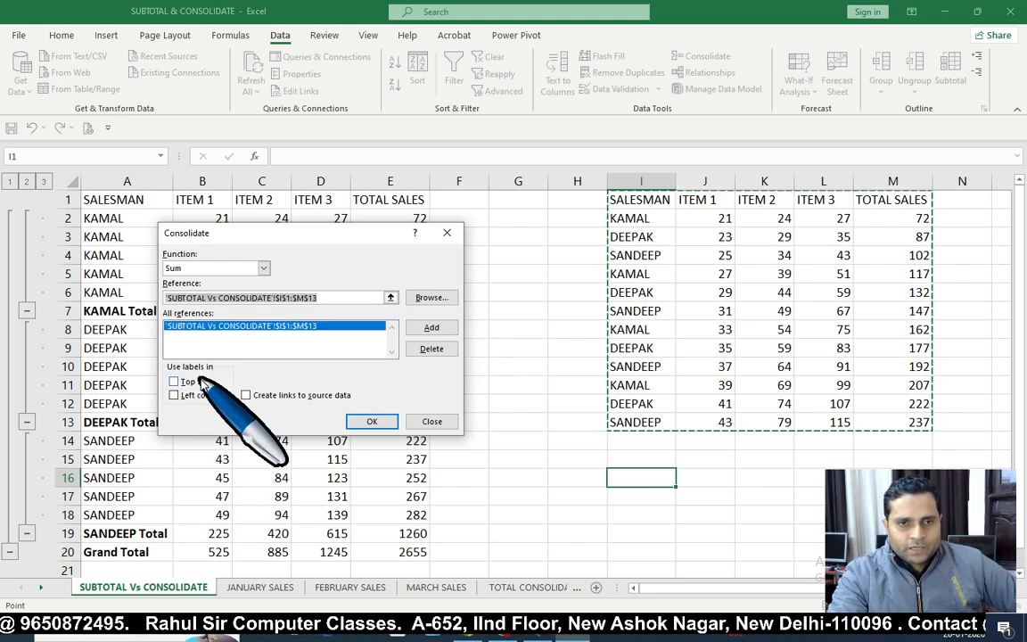
{"action": "left_click", "coordinate": [192, 383]}
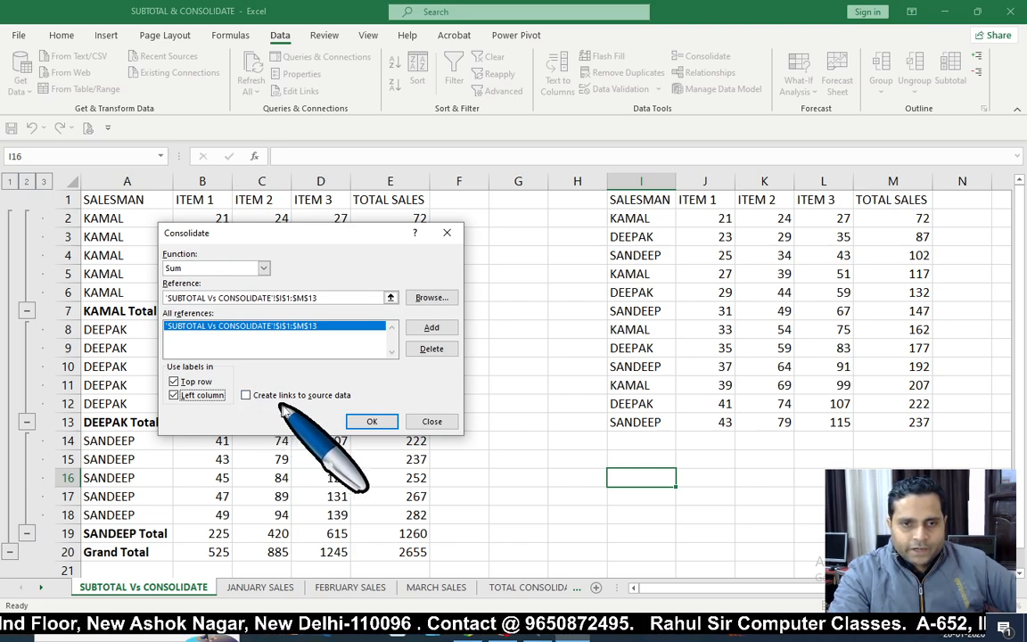
{"action": "left_click", "coordinate": [371, 423]}
- Compare the repeated salesman names in I2:I13 with the consolidated rows in I17:I19 and the grouped names in column A
{"action": "left_click", "coordinate": [807, 419]}
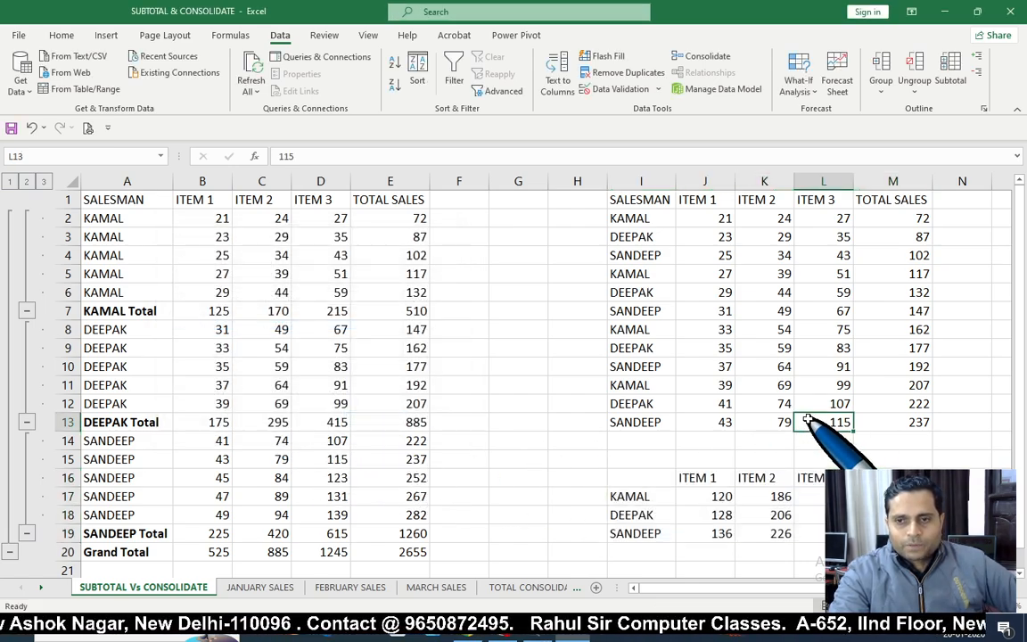
{"action": "left_click", "coordinate": [635, 221]}
{"action": "left_click", "coordinate": [637, 274]}
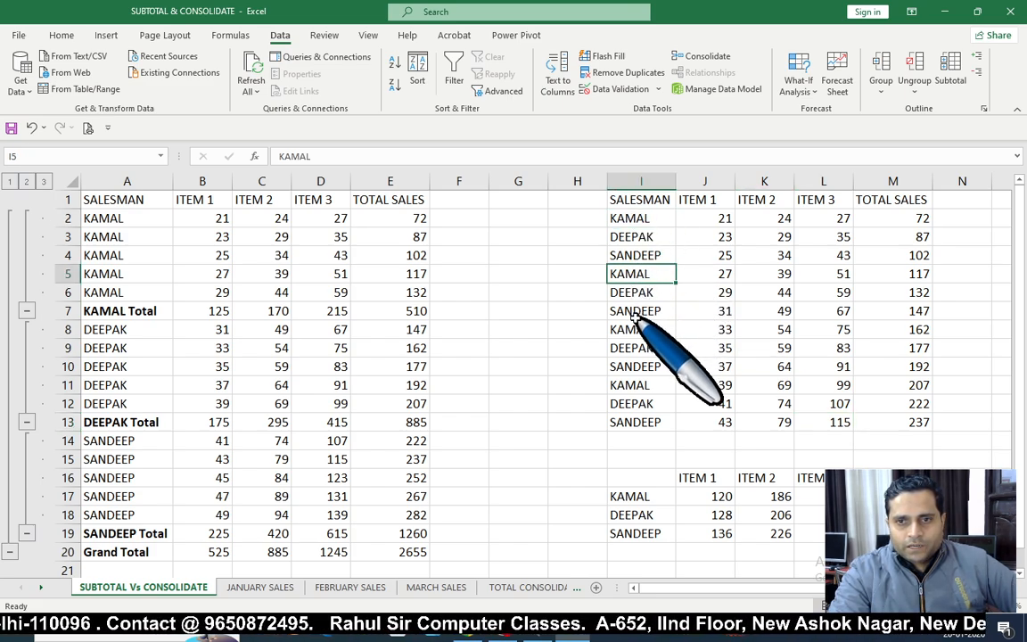
{"action": "left_click", "coordinate": [636, 330]}
{"action": "left_click", "coordinate": [636, 385]}
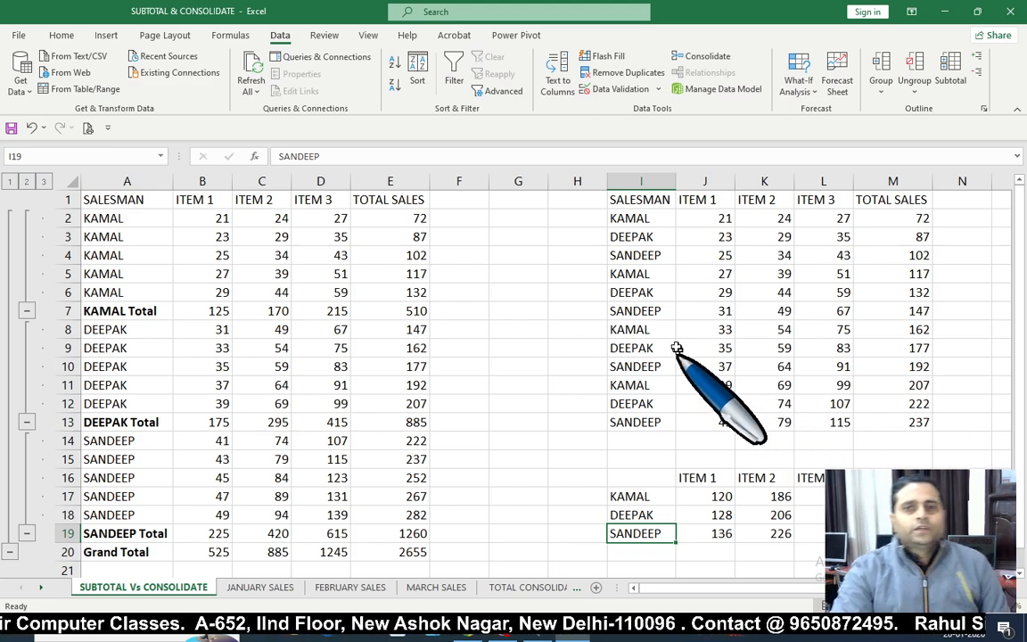
{"action": "left_click_drag", "start_coordinate": [130, 219], "coordinate": [132, 403]}
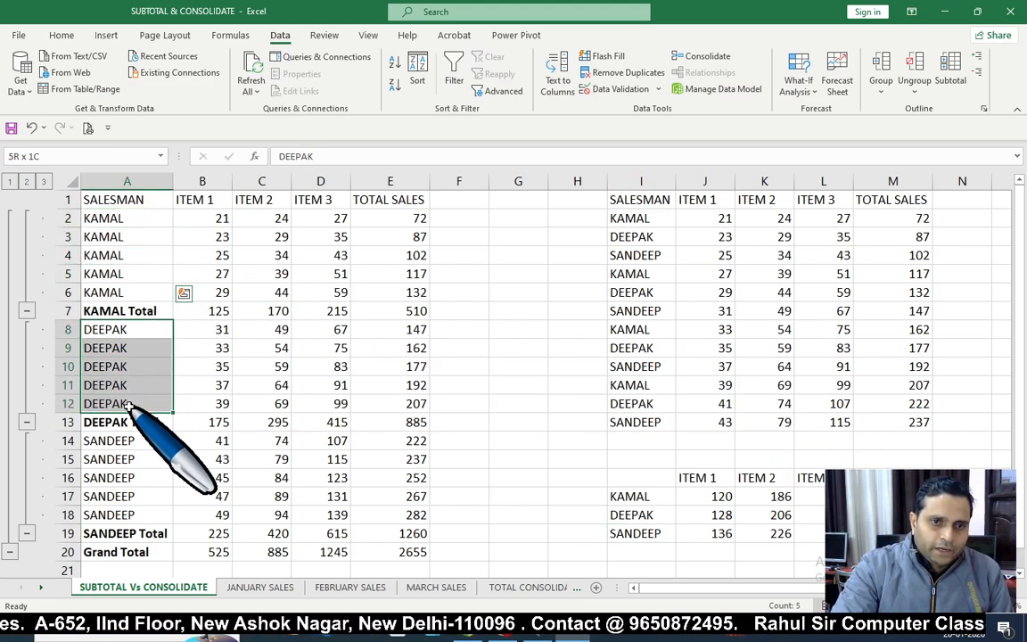
{"action": "left_click_drag", "start_coordinate": [129, 219], "coordinate": [130, 403]}
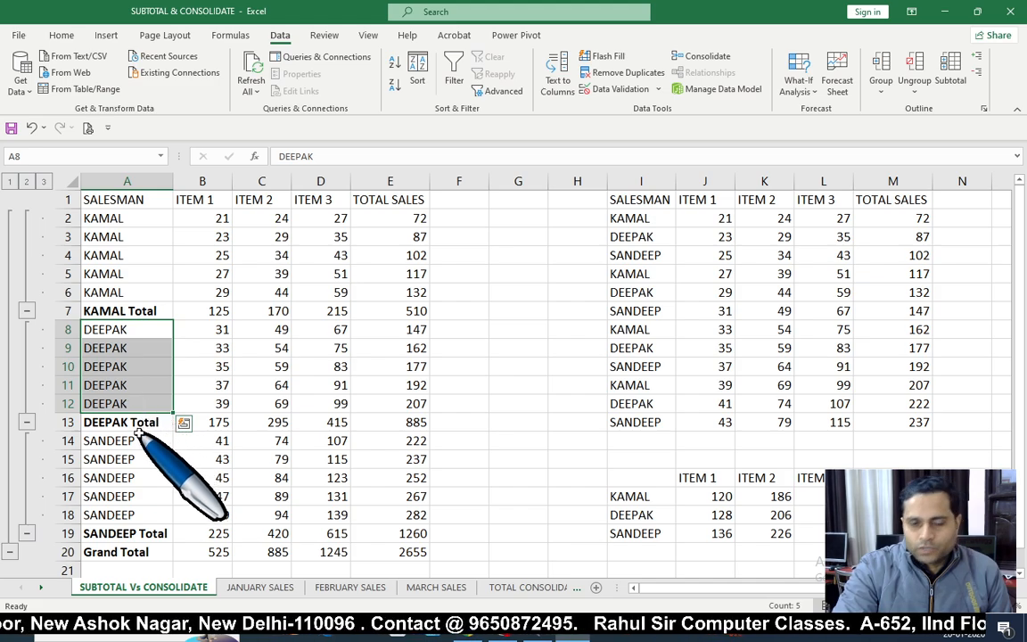
- Examine the source table I1:M13 and the unsorted order of its SALESMAN column
{"action": "left_click", "coordinate": [833, 257]}
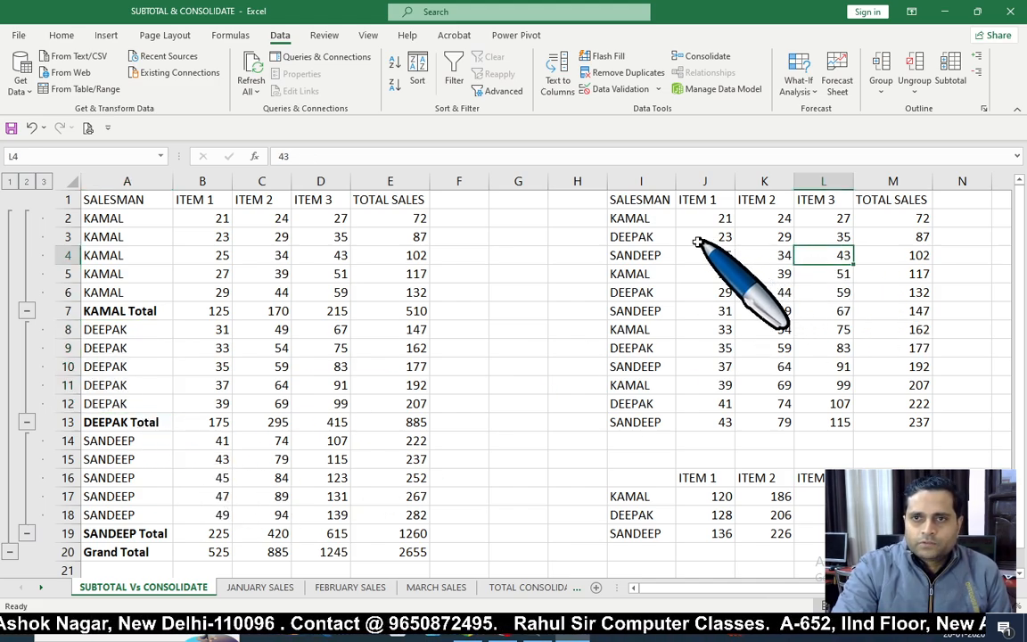
{"action": "left_click_drag", "start_coordinate": [656, 201], "coordinate": [878, 415]}
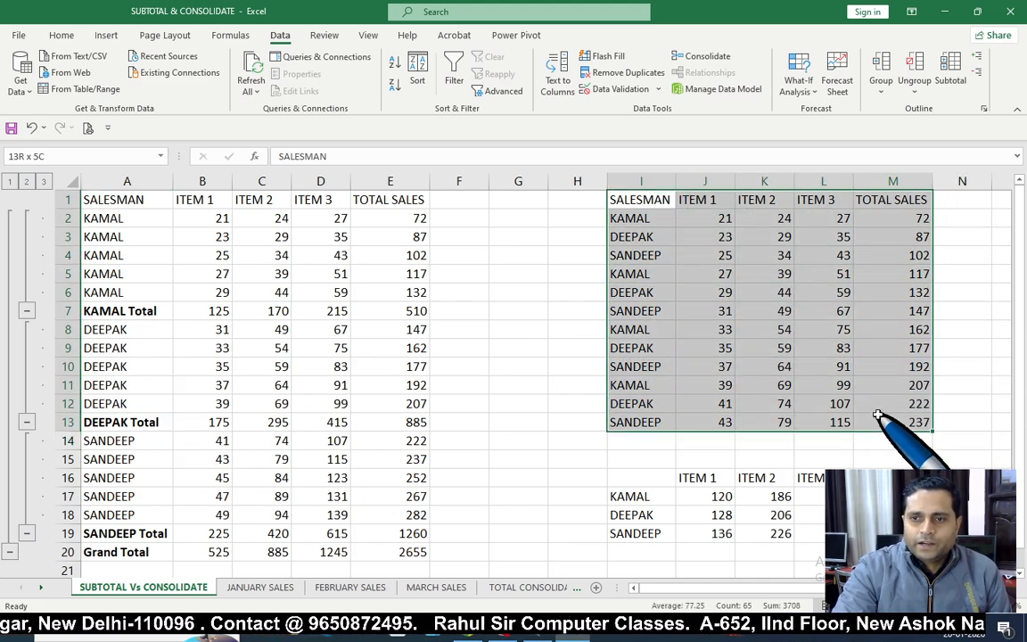
{"action": "left_click", "coordinate": [775, 368]}
{"action": "left_click_drag", "start_coordinate": [640, 218], "coordinate": [644, 420]}
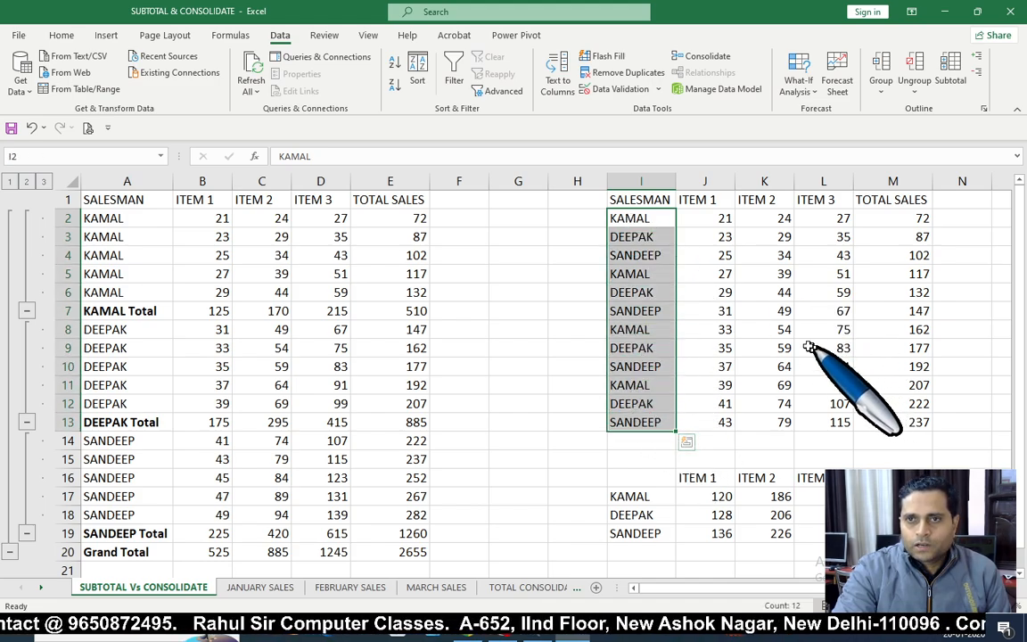
{"action": "left_click", "coordinate": [781, 346]}
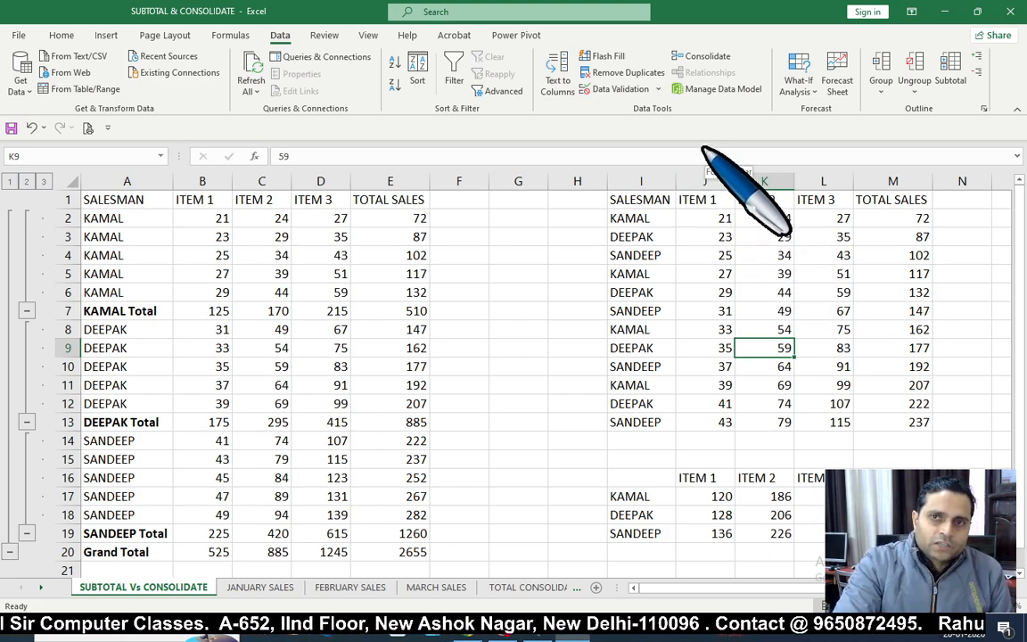
{"action": "left_click_drag", "start_coordinate": [629, 199], "coordinate": [864, 421]}
{"action": "left_click", "coordinate": [754, 347]}
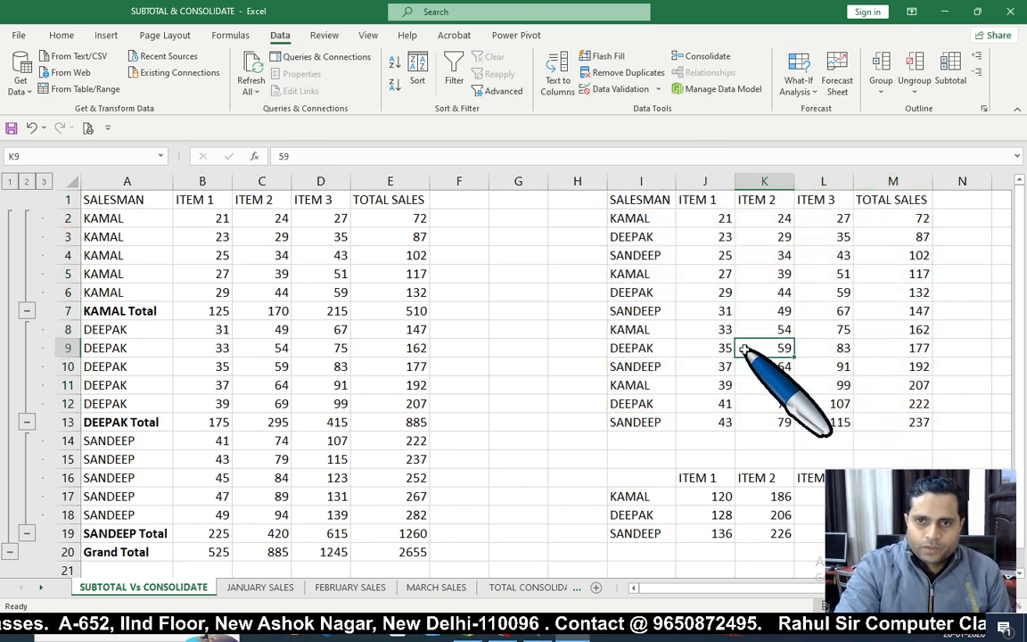
{"action": "left_click_drag", "start_coordinate": [628, 200], "coordinate": [871, 423]}
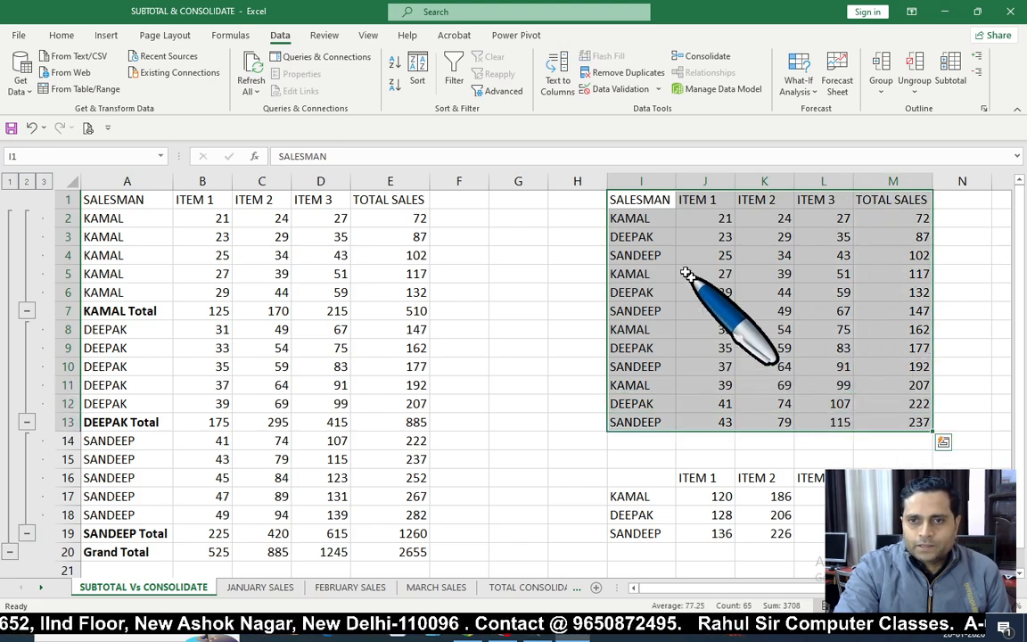
{"action": "left_click_drag", "start_coordinate": [642, 201], "coordinate": [638, 419]}
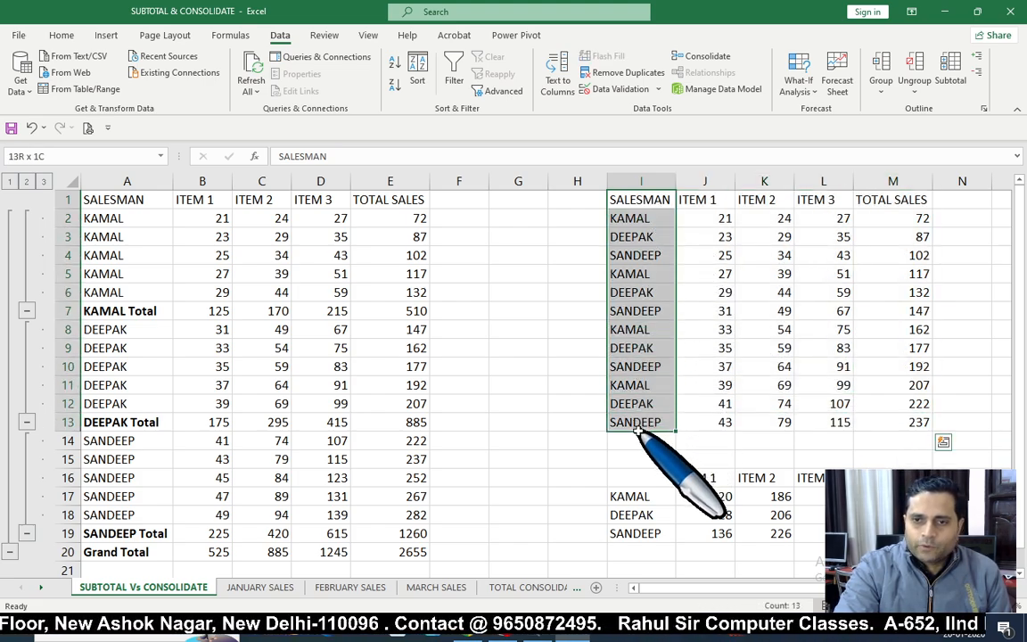
{"action": "left_click", "coordinate": [735, 403]}
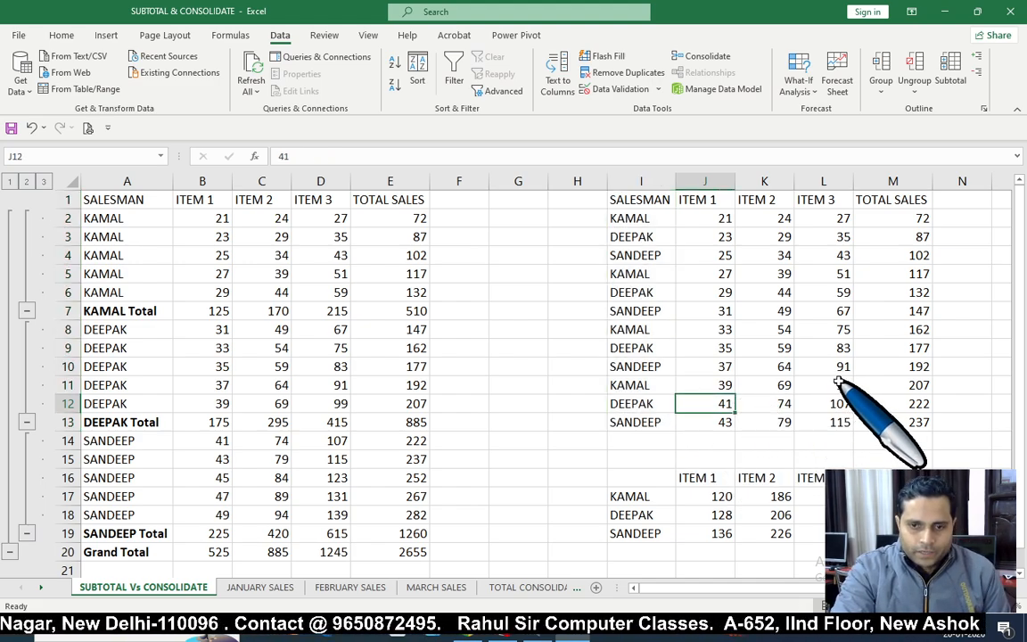
- Review the salesman, item and total columns on the JANUARY SALES sheet, and view the FEBRUARY SALES and MARCH SALES tables
{"action": "left_click", "coordinate": [267, 593]}
{"action": "left_click", "coordinate": [277, 410]}
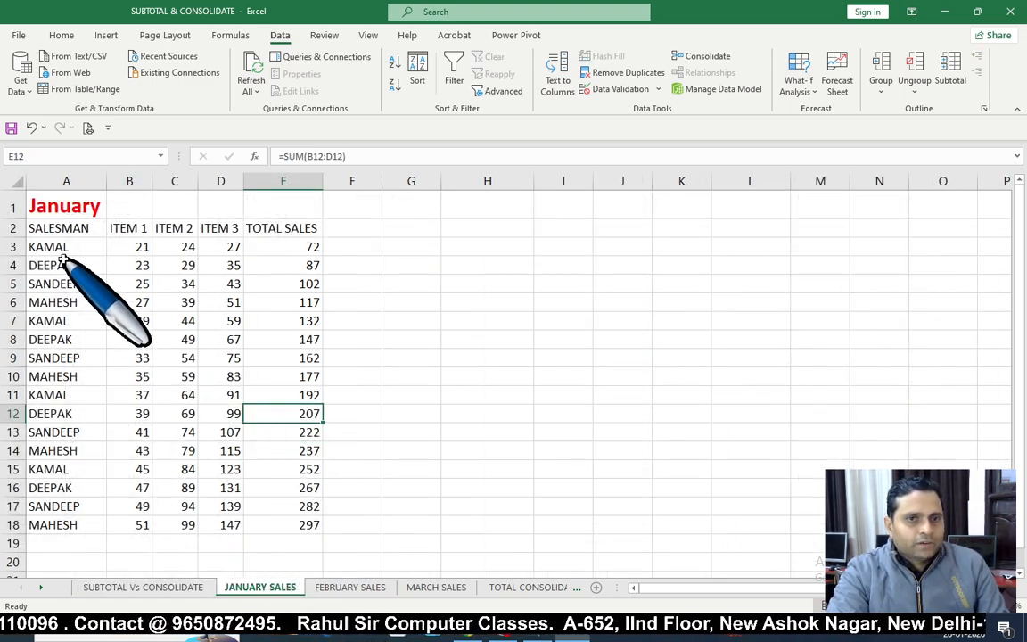
{"action": "left_click_drag", "start_coordinate": [45, 229], "coordinate": [84, 506]}
{"action": "left_click_drag", "start_coordinate": [134, 247], "coordinate": [134, 414]}
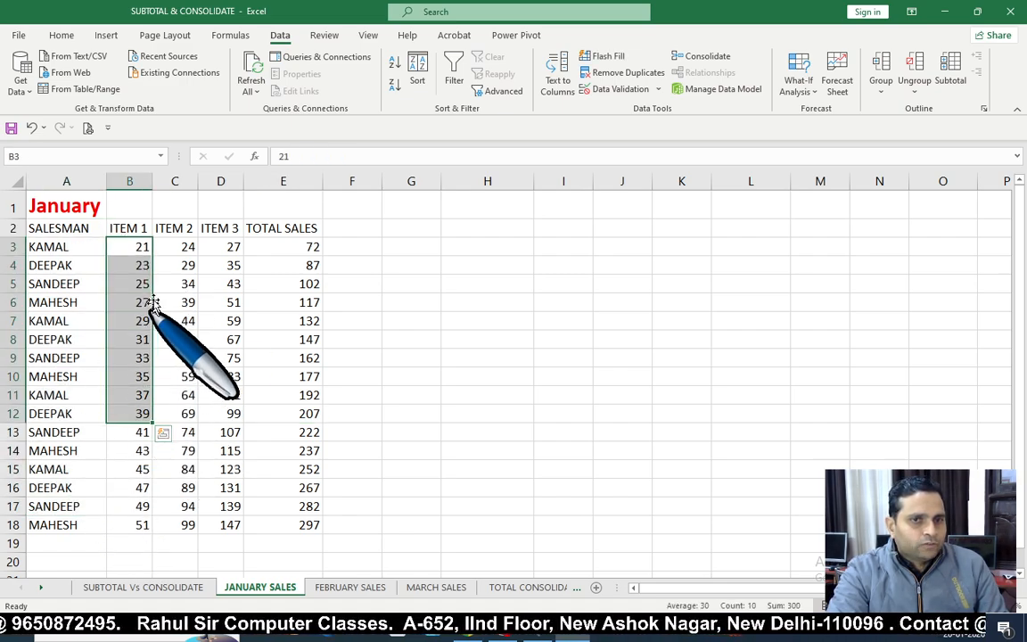
{"action": "left_click_drag", "start_coordinate": [182, 247], "coordinate": [184, 307]}
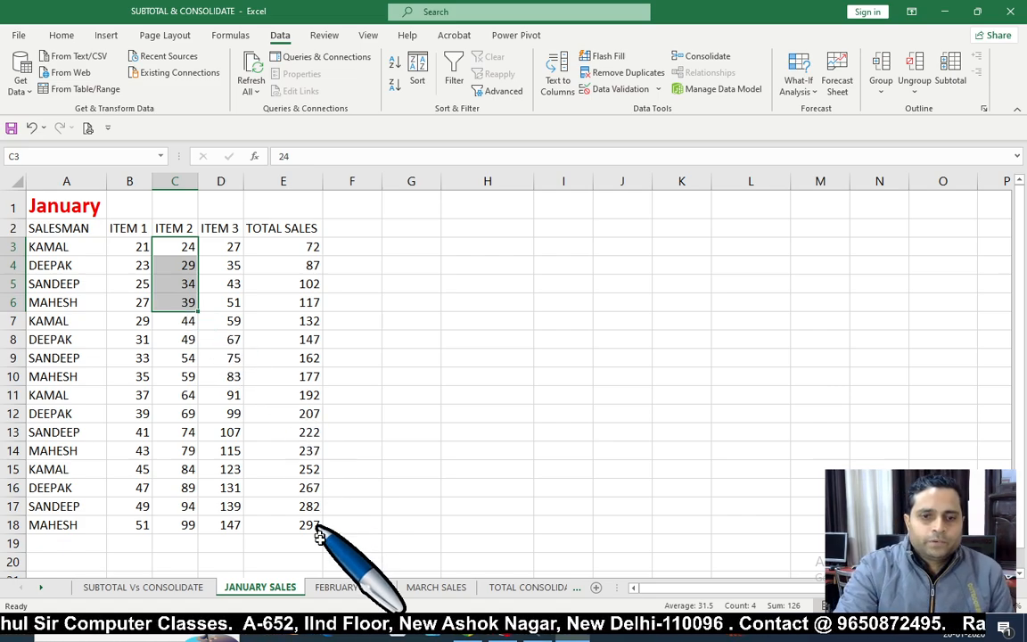
{"action": "left_click", "coordinate": [284, 395]}
{"action": "left_click", "coordinate": [350, 587]}
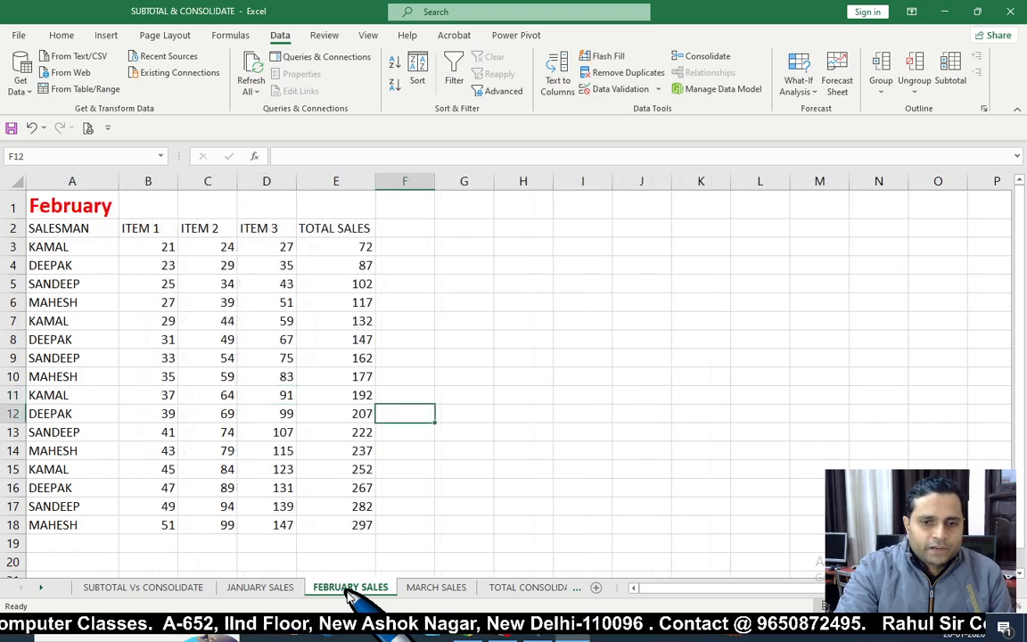
{"action": "left_click", "coordinate": [437, 589]}
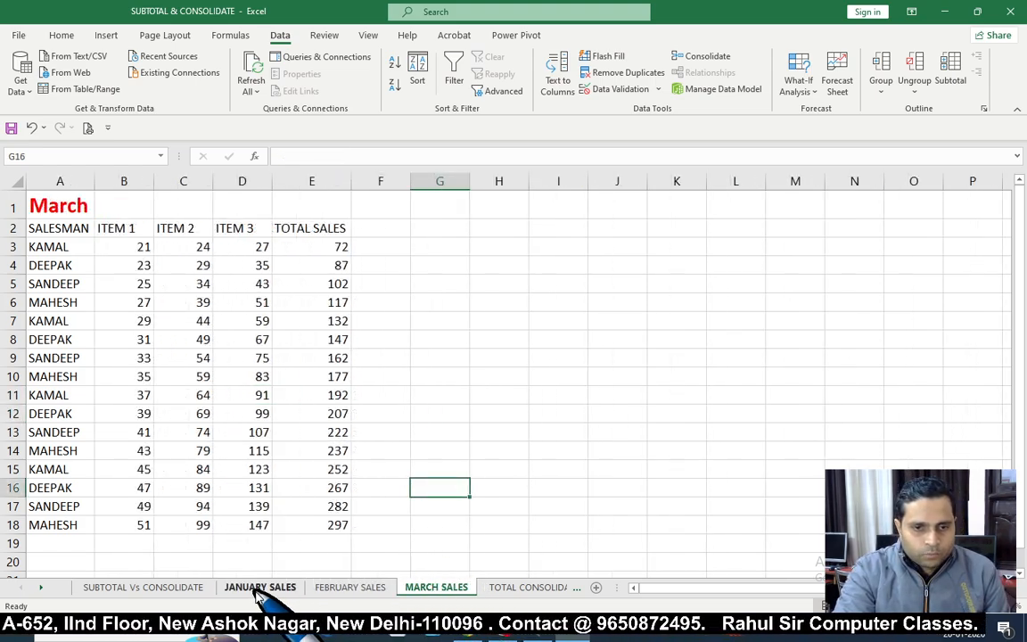
{"action": "left_click", "coordinate": [260, 588]}
{"action": "left_click", "coordinate": [343, 589]}
{"action": "left_click", "coordinate": [434, 590]}
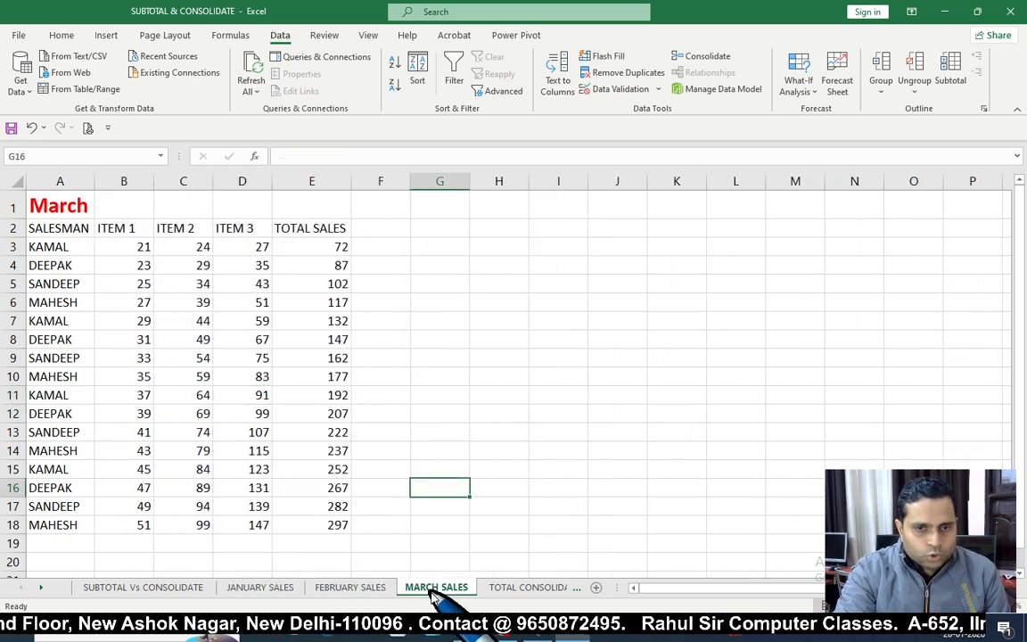
- Start a Sum consolidation at cell B3 of the TOTAL CONSOLIDATED SALES sheet and add JANUARY SALES A2:E18 as its first reference
{"action": "left_click", "coordinate": [522, 590]}
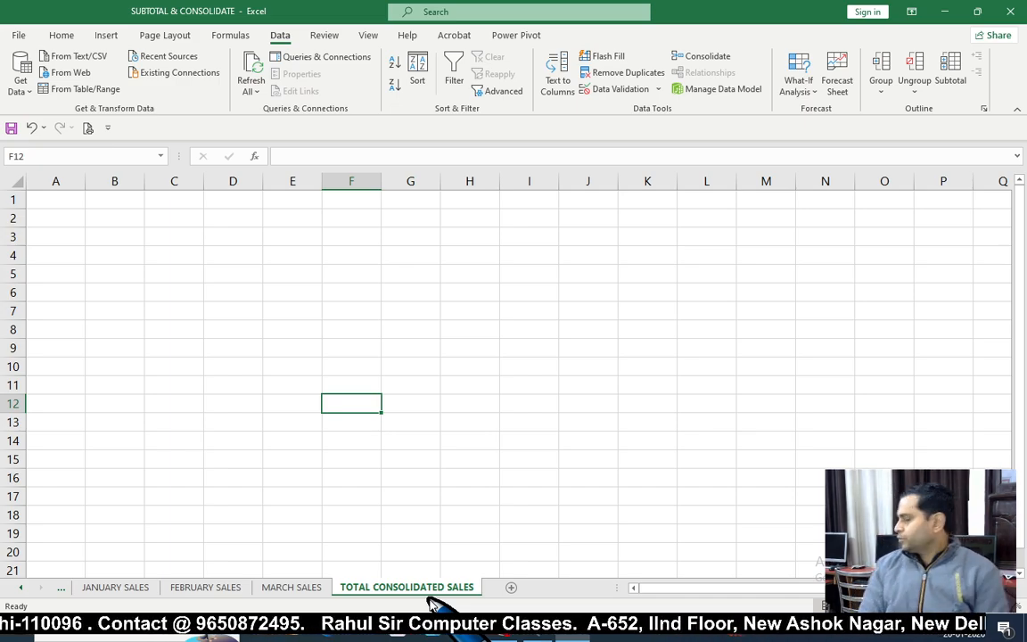
{"action": "left_click", "coordinate": [112, 235]}
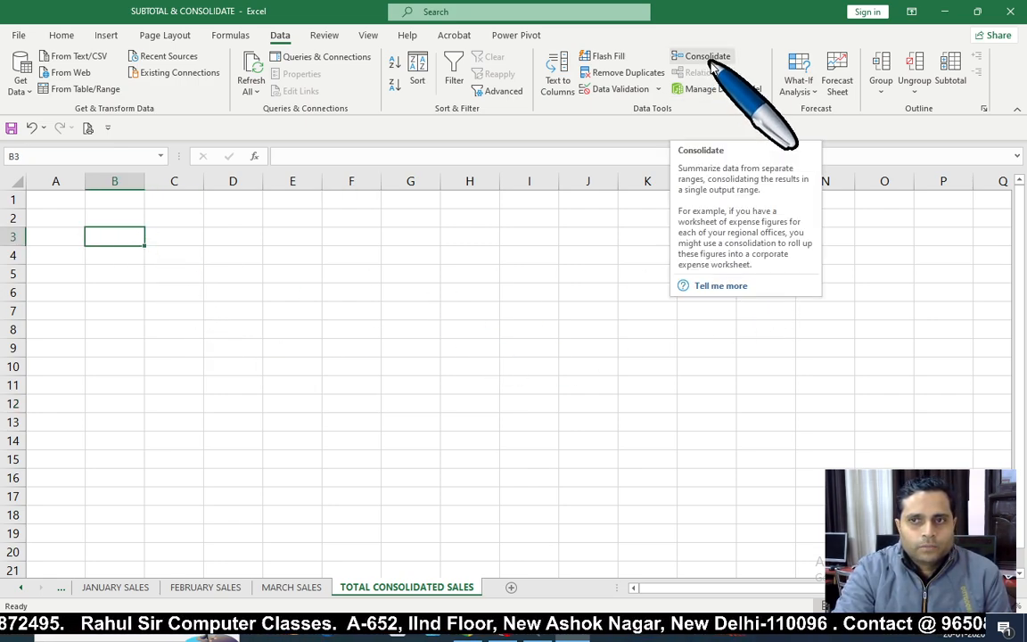
{"action": "left_click", "coordinate": [713, 62]}
{"action": "left_click_drag", "start_coordinate": [276, 233], "coordinate": [522, 219]}
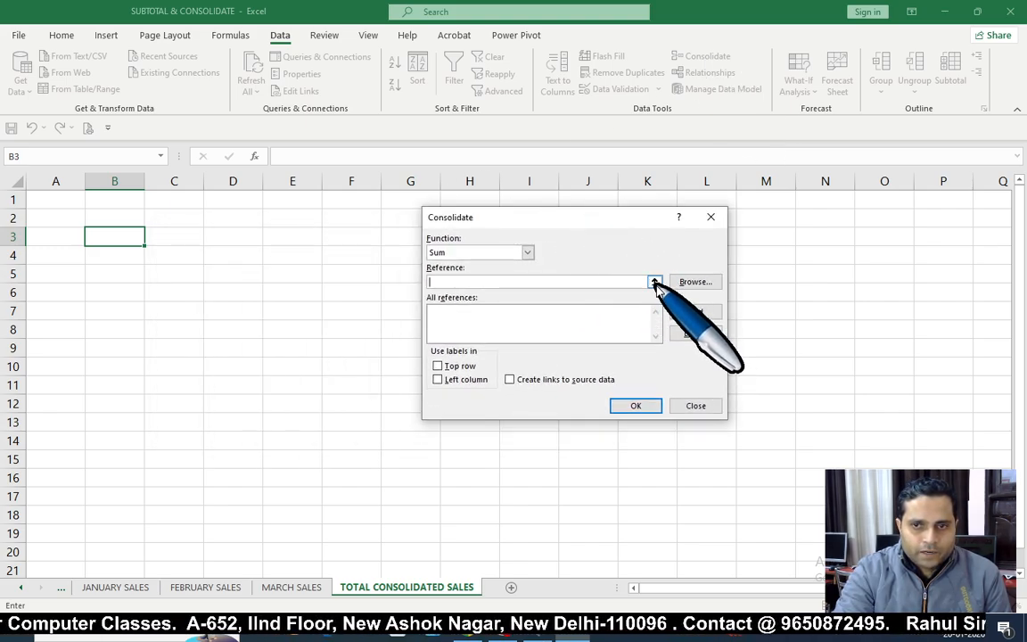
{"action": "left_click", "coordinate": [656, 283]}
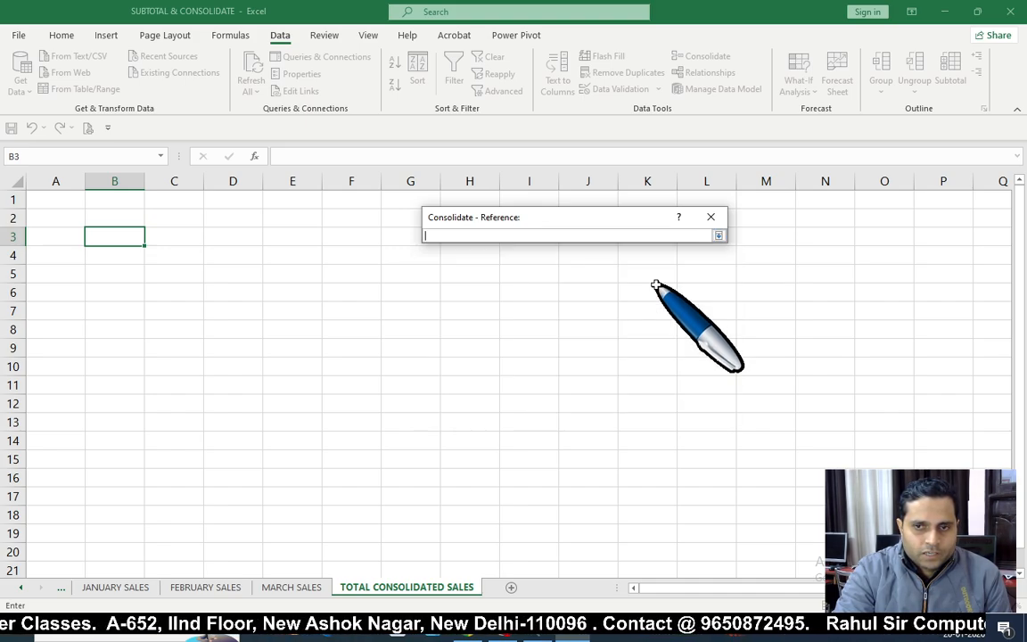
{"action": "left_click", "coordinate": [109, 587]}
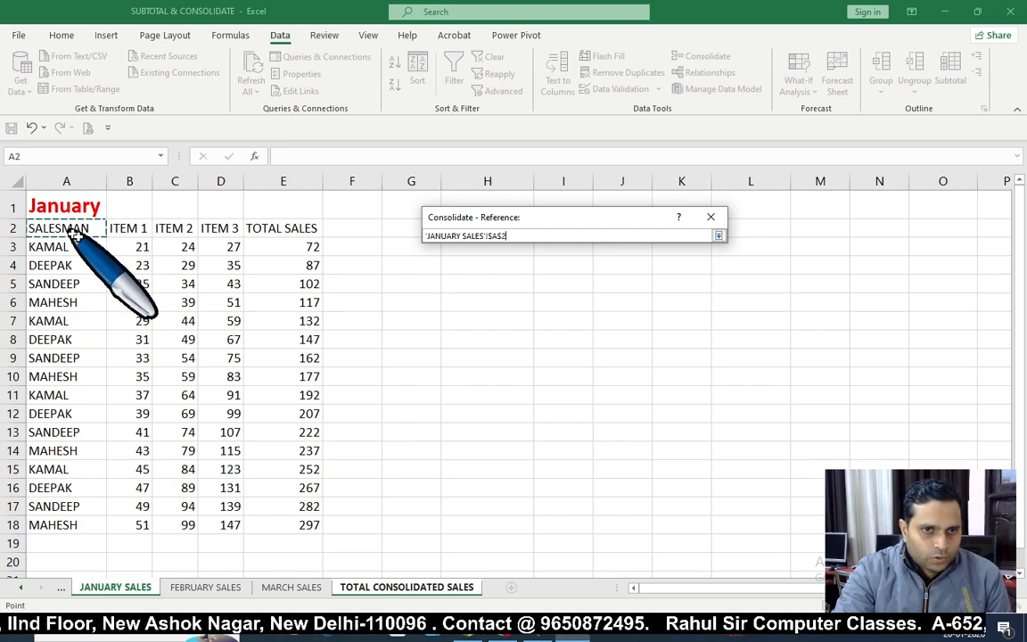
{"action": "left_click_drag", "start_coordinate": [76, 234], "coordinate": [278, 525]}
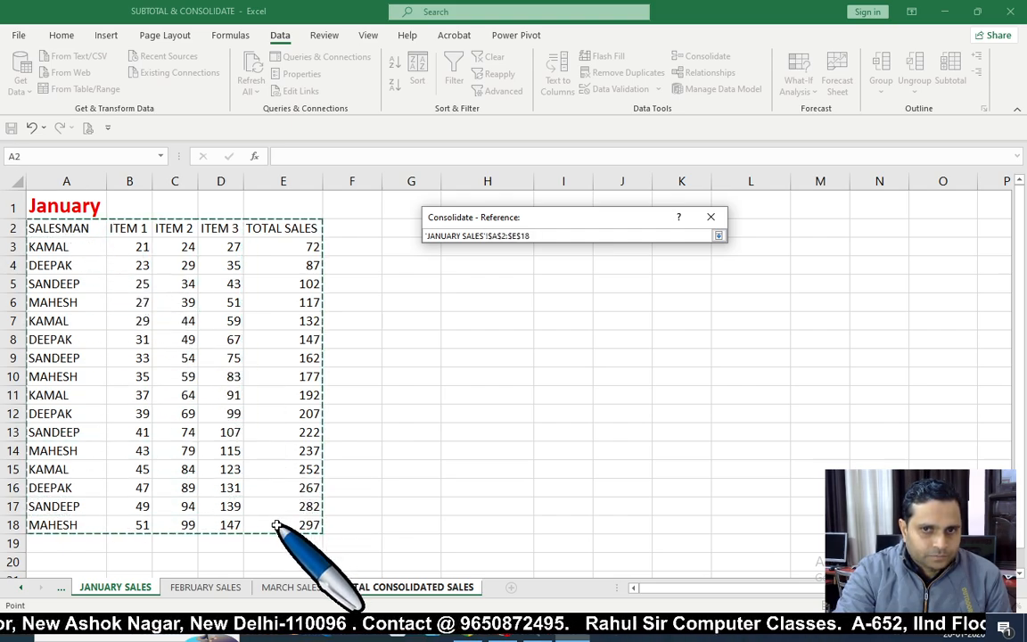
{"action": "key", "text": "Return"}
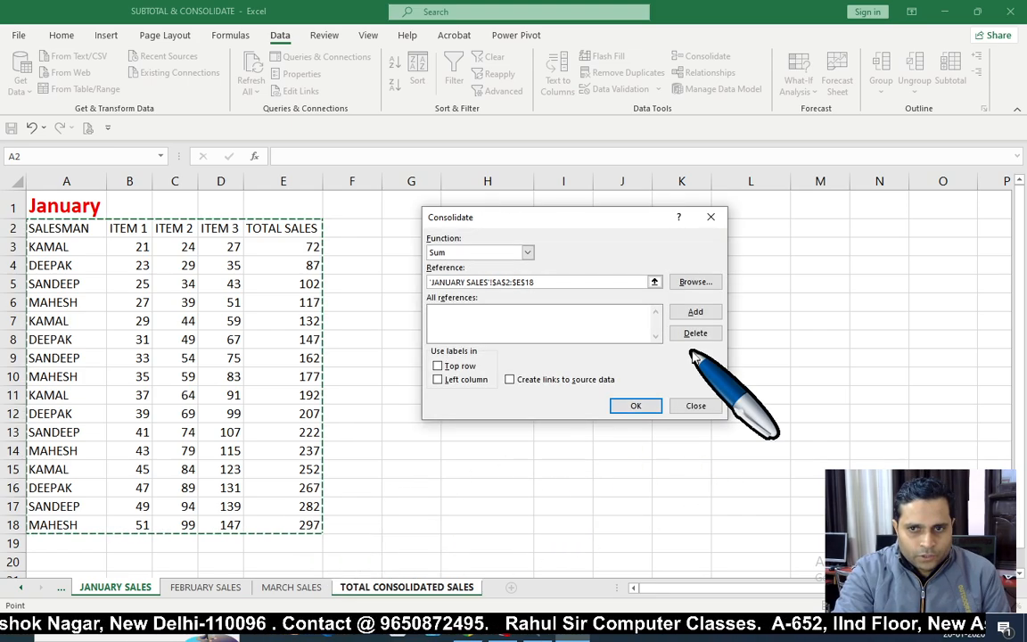
{"action": "left_click", "coordinate": [697, 313]}
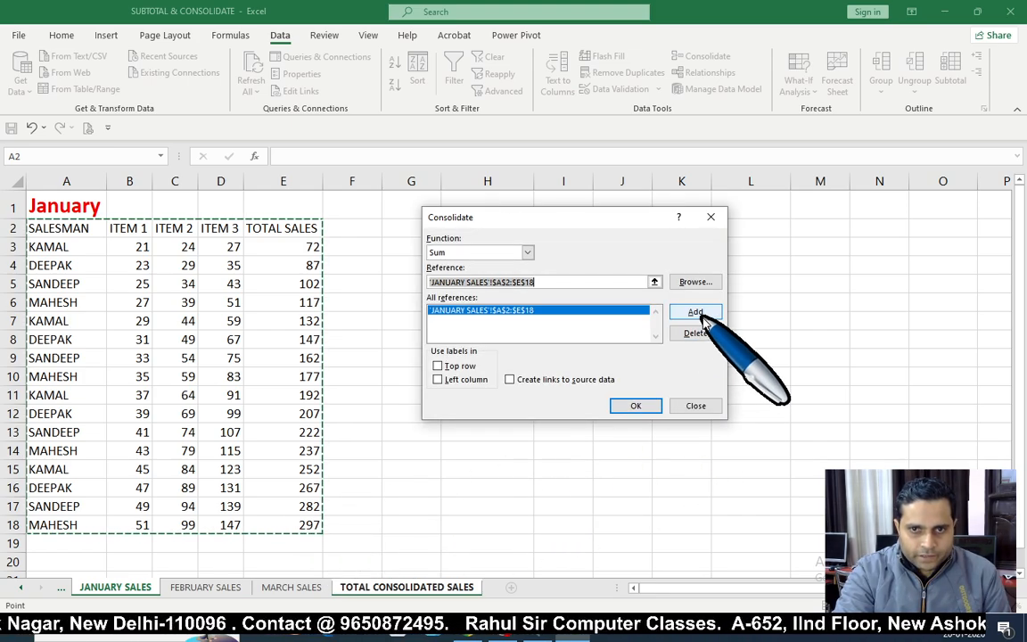
- Add the FEBRUARY SALES range A2:E18 to the consolidation references
{"action": "left_click", "coordinate": [655, 283]}
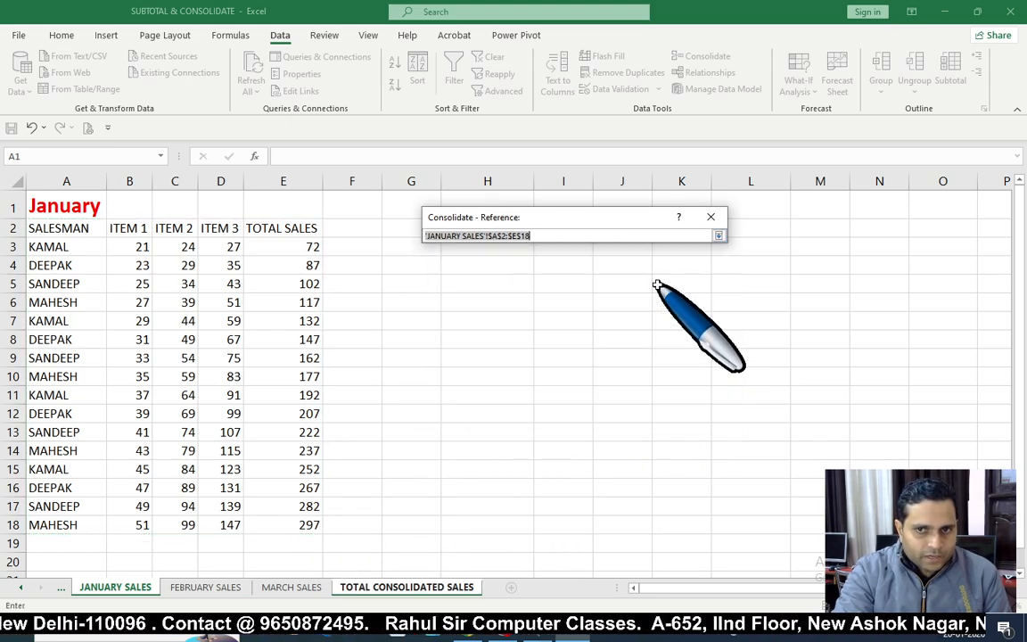
{"action": "left_click", "coordinate": [205, 591]}
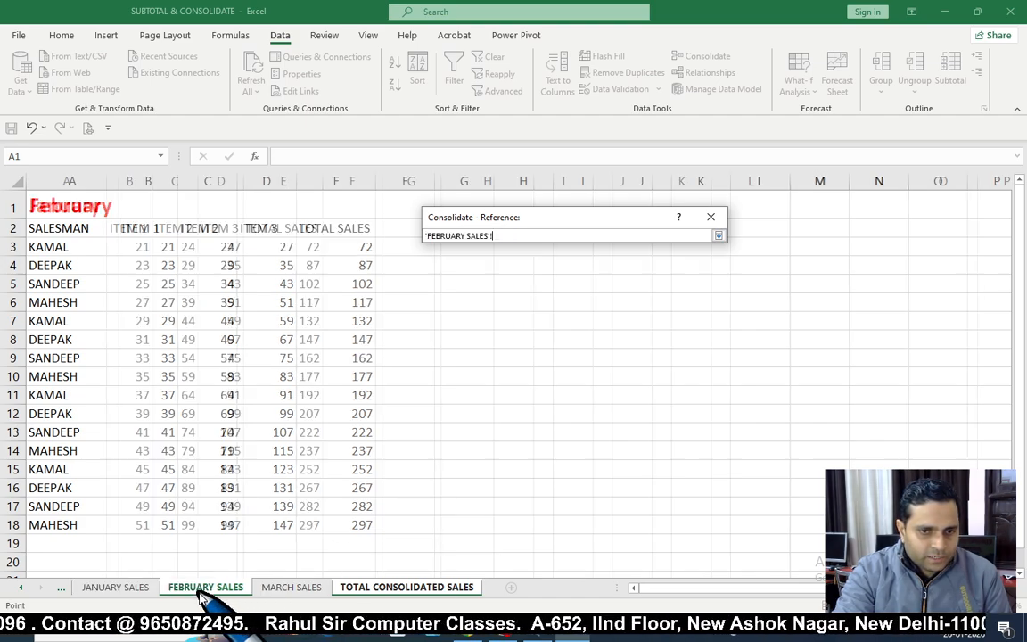
{"action": "left_click_drag", "start_coordinate": [80, 229], "coordinate": [315, 483]}
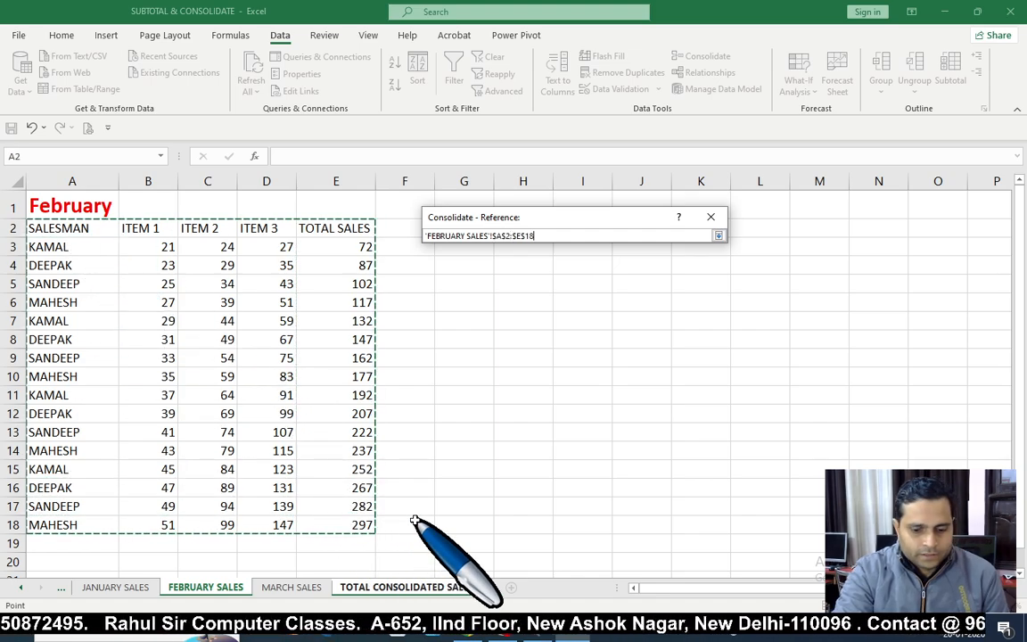
{"action": "key", "text": "Return"}
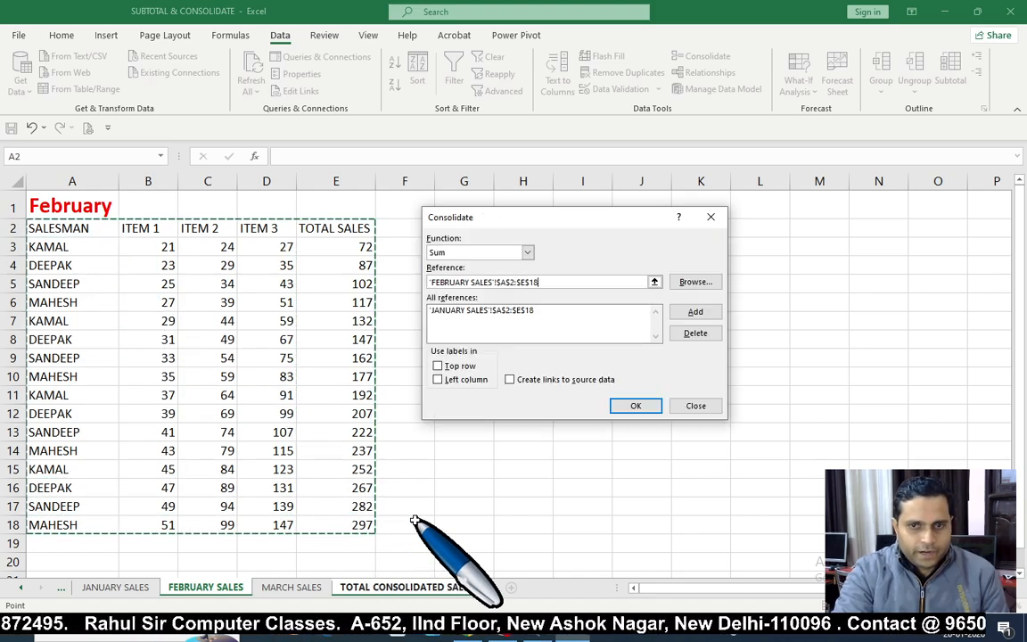
{"action": "left_click", "coordinate": [698, 313]}
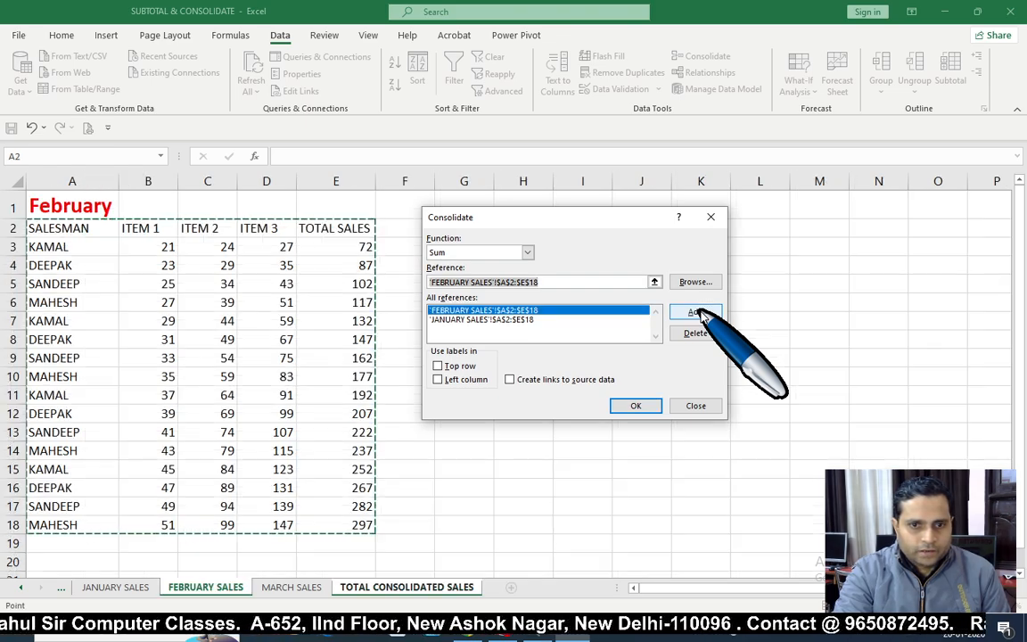
- Add the MARCH SALES range A2:E18 to the consolidation references
{"action": "left_click", "coordinate": [655, 281]}
{"action": "left_click", "coordinate": [309, 595]}
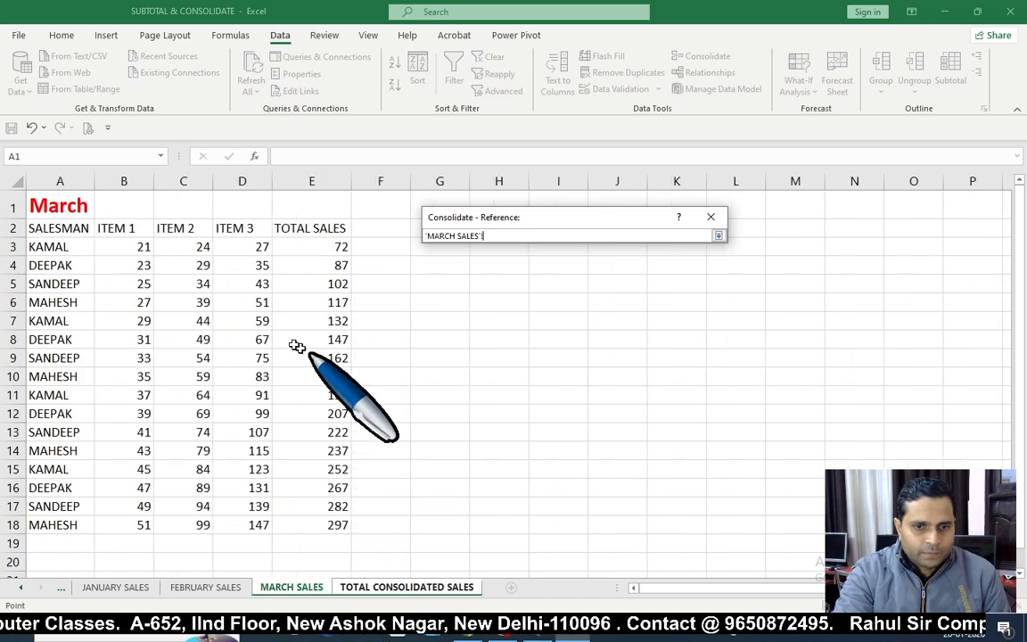
{"action": "left_click_drag", "start_coordinate": [76, 228], "coordinate": [301, 526]}
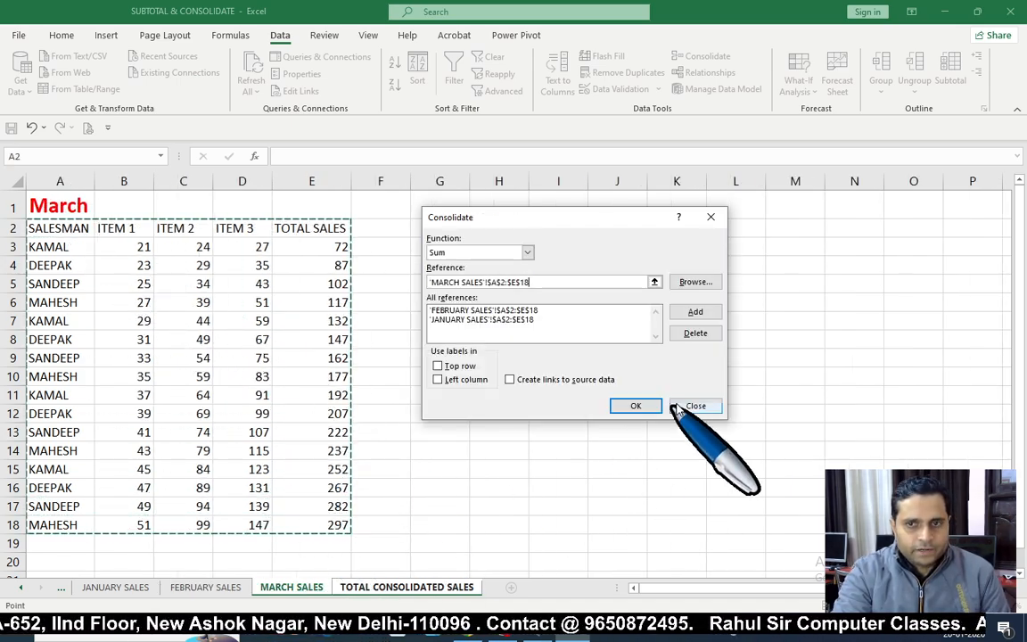
{"action": "left_click", "coordinate": [701, 314]}
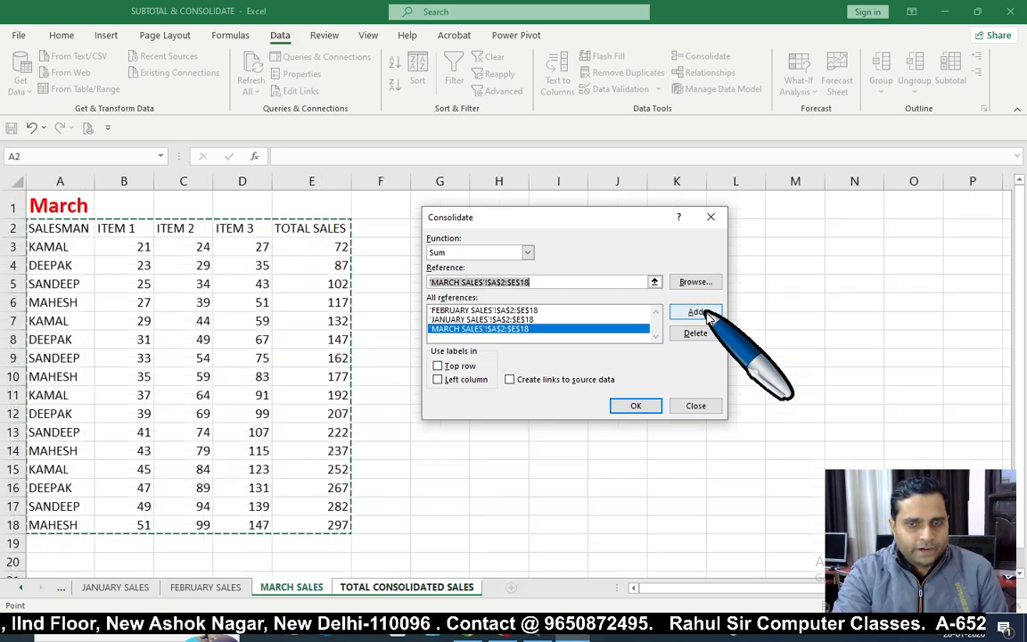
- Use top row and left column labels, create links to source data, and run the consolidation
{"action": "left_click", "coordinate": [443, 380]}
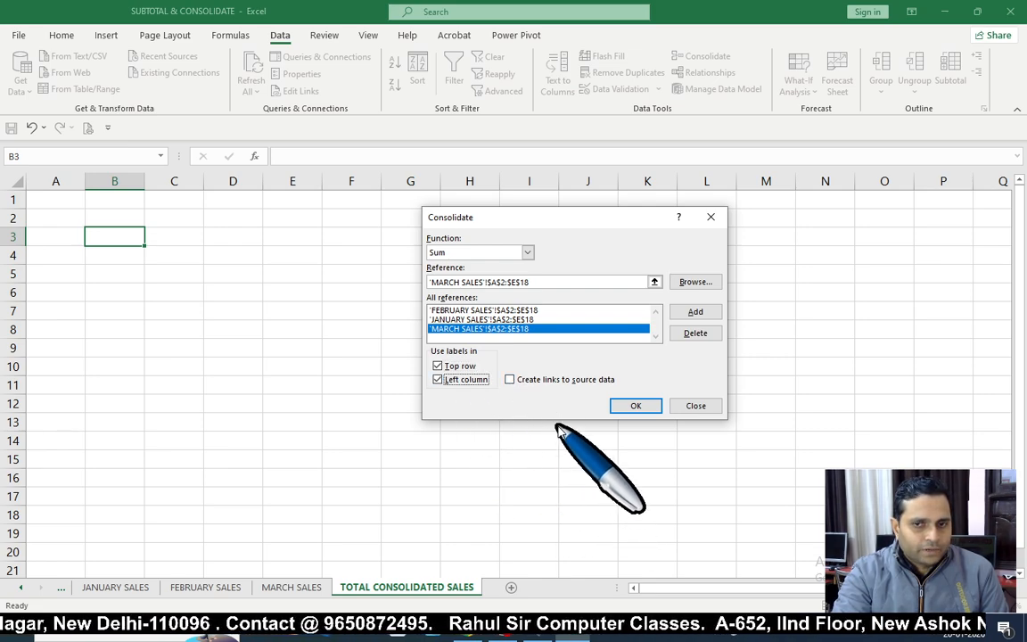
{"action": "left_click", "coordinate": [510, 380]}
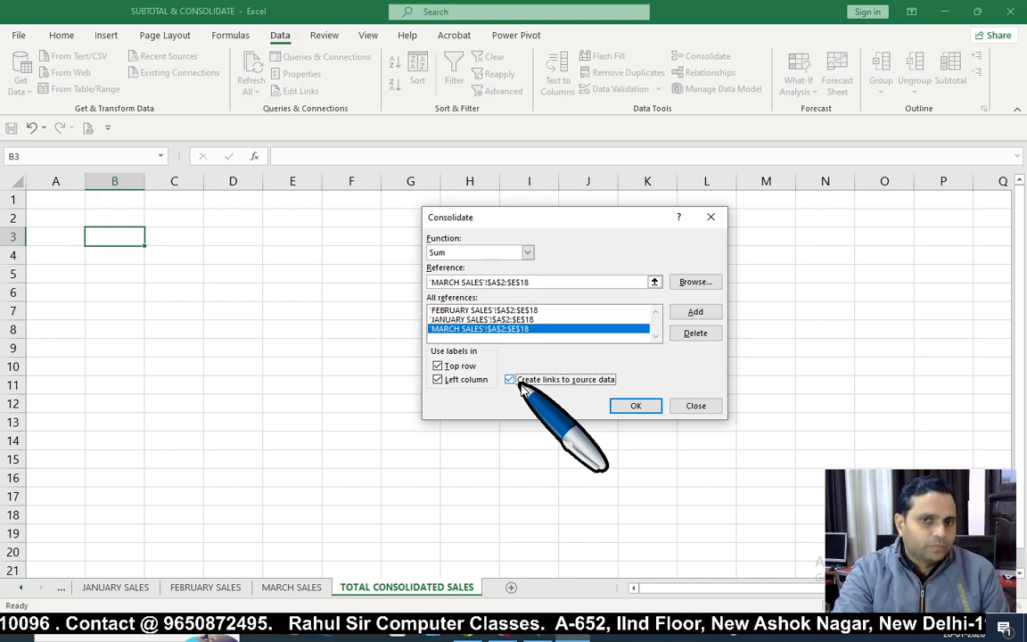
{"action": "left_click", "coordinate": [636, 406]}
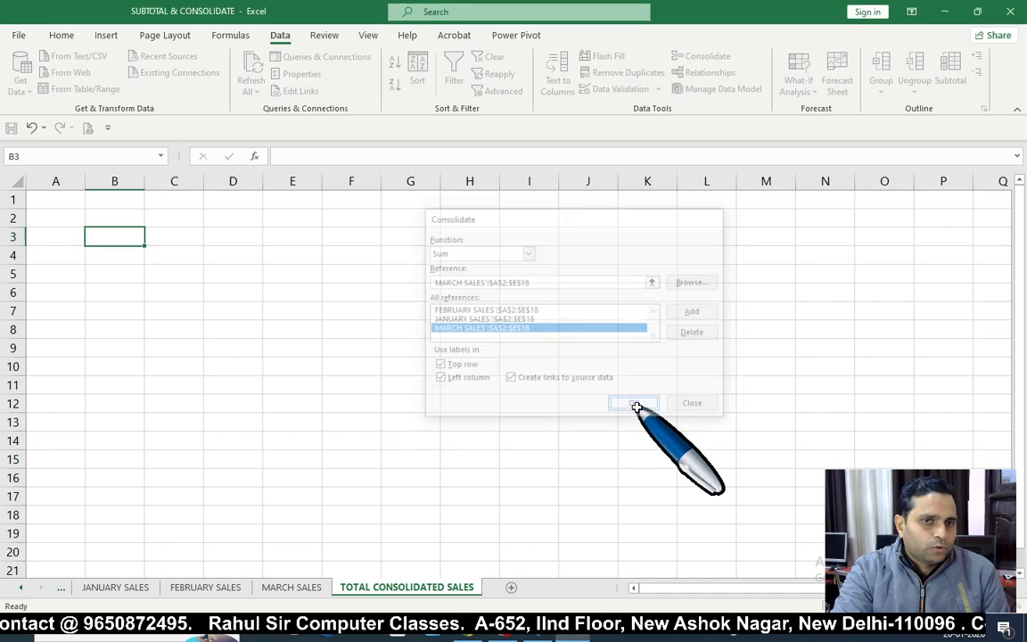
{"action": "left_click", "coordinate": [443, 403]}
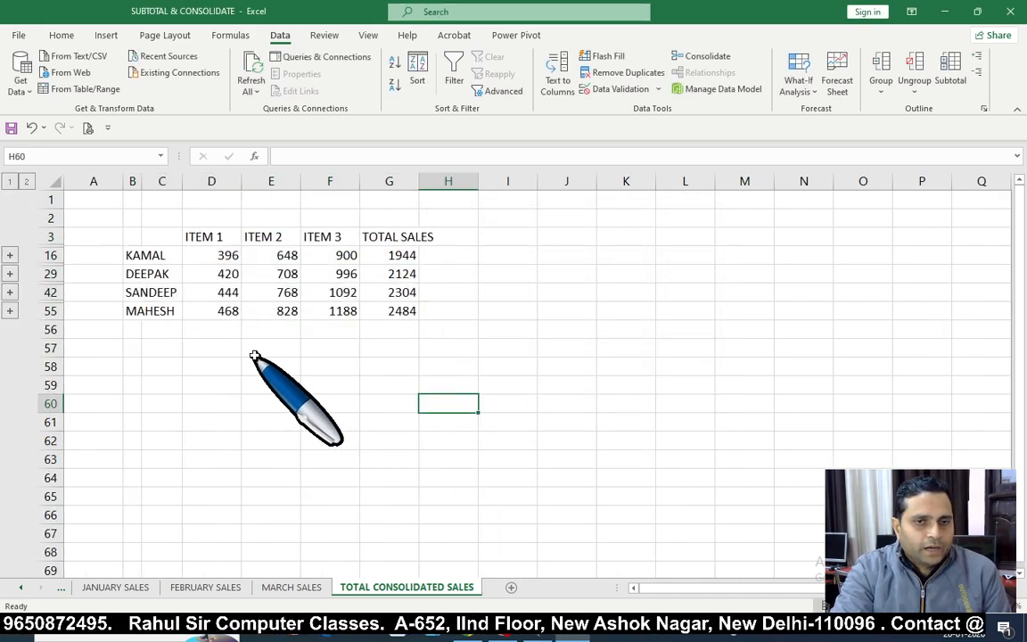
- Review the salesman names listed in the consolidated table on TOTAL CONSOLIDATED SALES
{"action": "left_click", "coordinate": [158, 257]}
{"action": "left_click", "coordinate": [156, 276]}
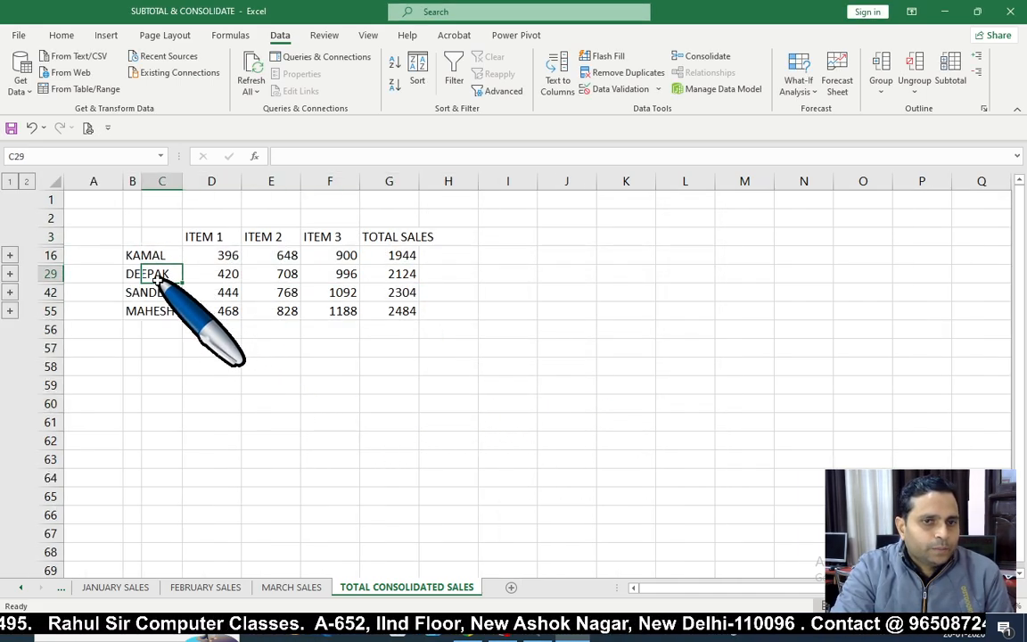
{"action": "left_click", "coordinate": [155, 296]}
{"action": "left_click", "coordinate": [152, 311]}
{"action": "left_click_drag", "start_coordinate": [155, 257], "coordinate": [153, 314]}
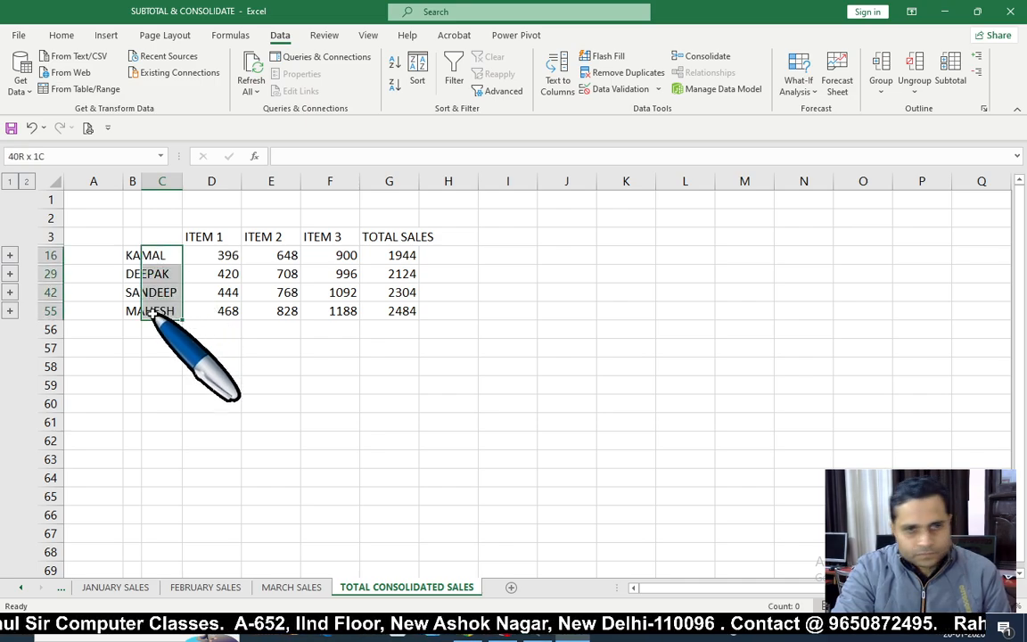
{"action": "left_click", "coordinate": [220, 345]}
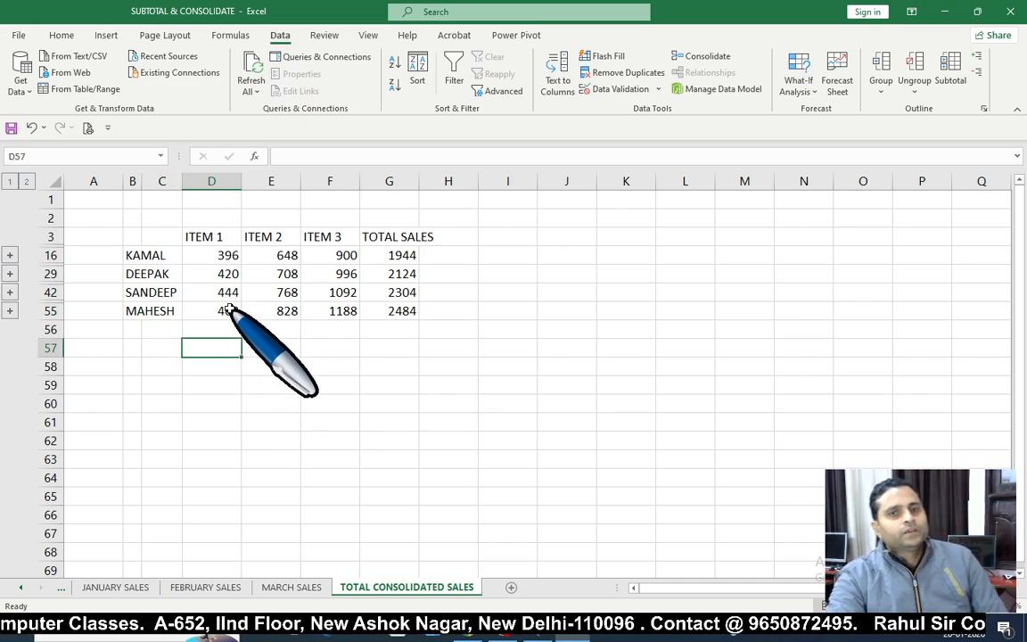
- Check the item sums in row 16 and autofit column G to its TOTAL SALES heading
{"action": "left_click", "coordinate": [223, 256]}
{"action": "left_click", "coordinate": [272, 256]}
{"action": "left_click", "coordinate": [337, 256]}
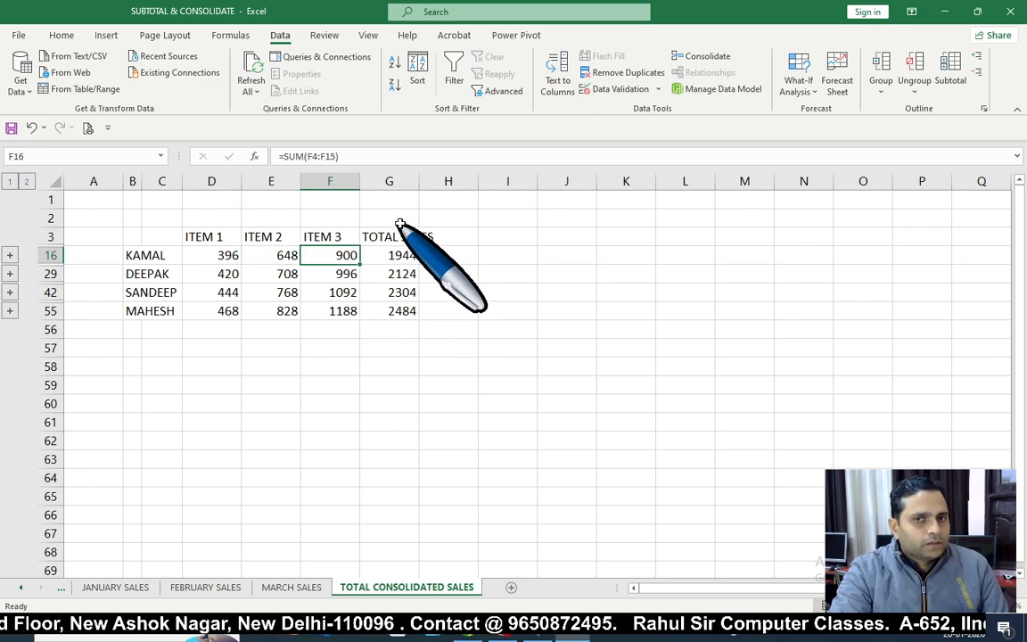
{"action": "double_click", "coordinate": [419, 181]}
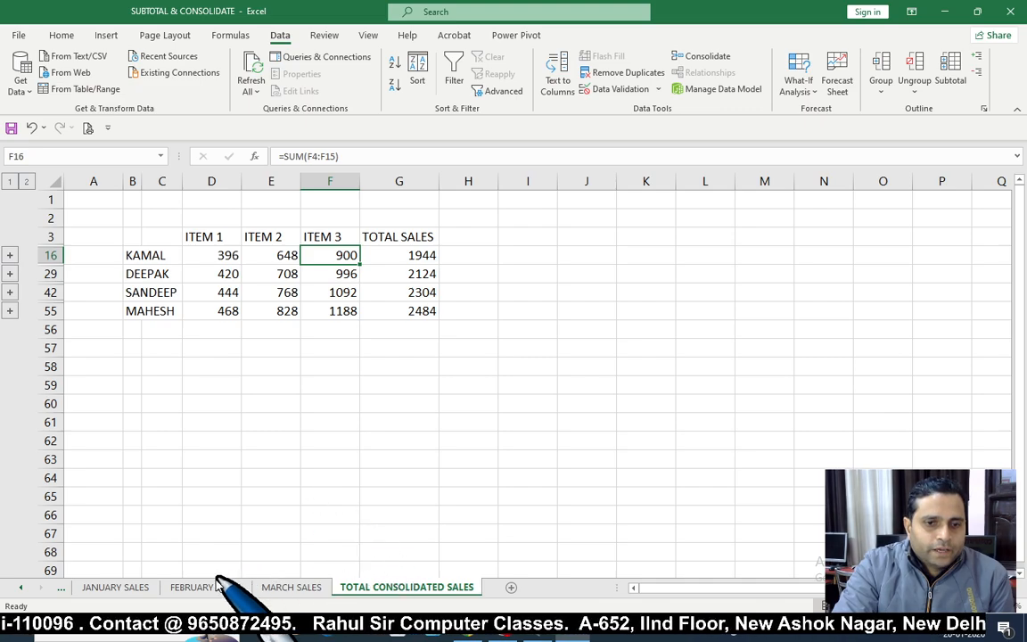
- Compare the MARCH, FEBRUARY and JANUARY SALES source tables with the first salesman's row on TOTAL CONSOLIDATED SALES
{"action": "left_click", "coordinate": [284, 586]}
{"action": "left_click", "coordinate": [214, 587]}
{"action": "left_click", "coordinate": [115, 587]}
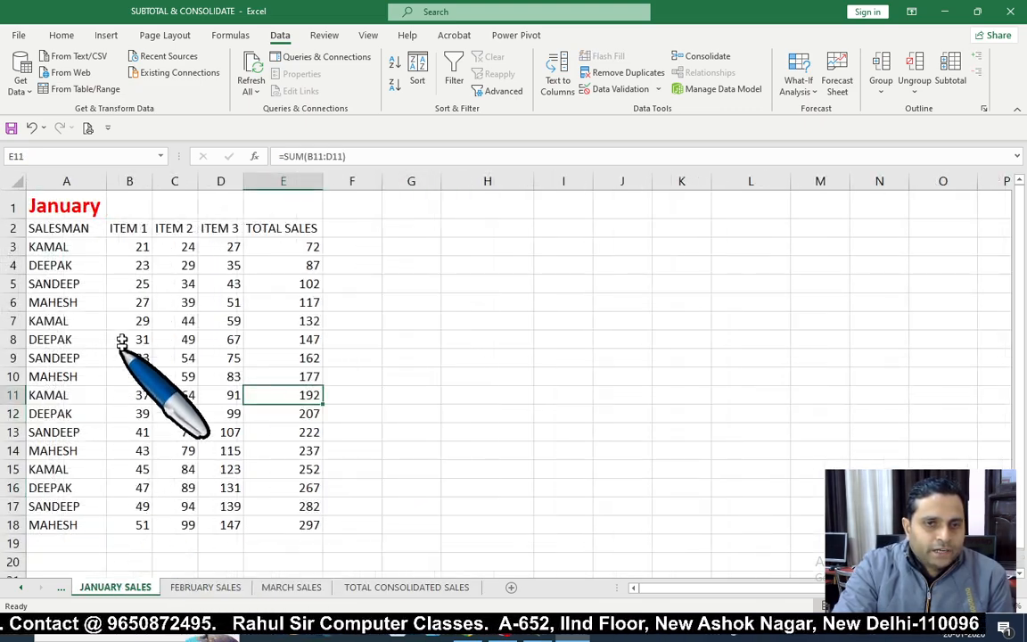
{"action": "left_click", "coordinate": [191, 590]}
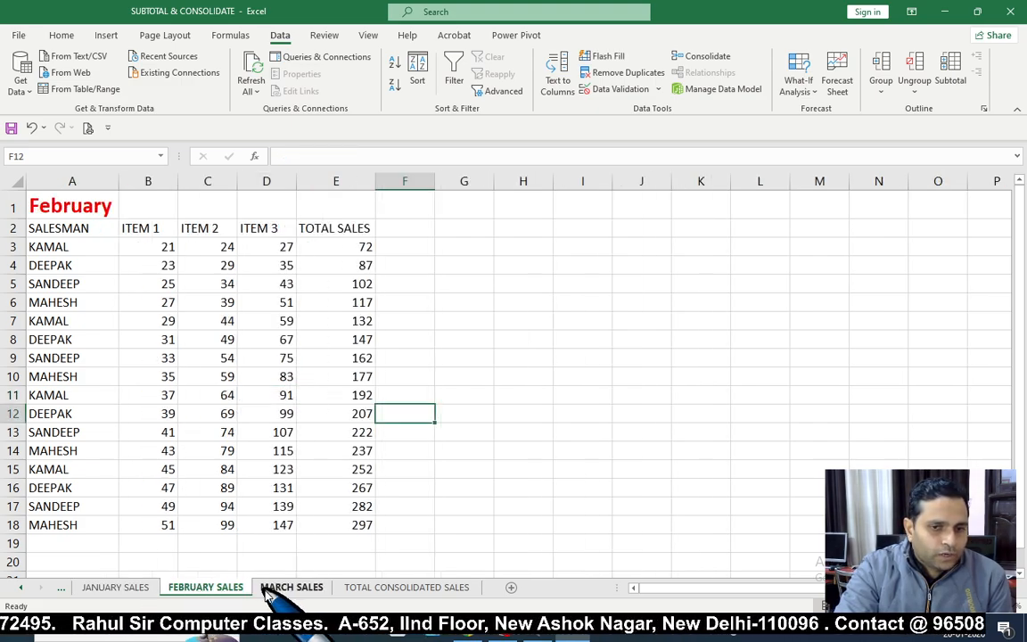
{"action": "left_click", "coordinate": [271, 590]}
{"action": "left_click", "coordinate": [366, 590]}
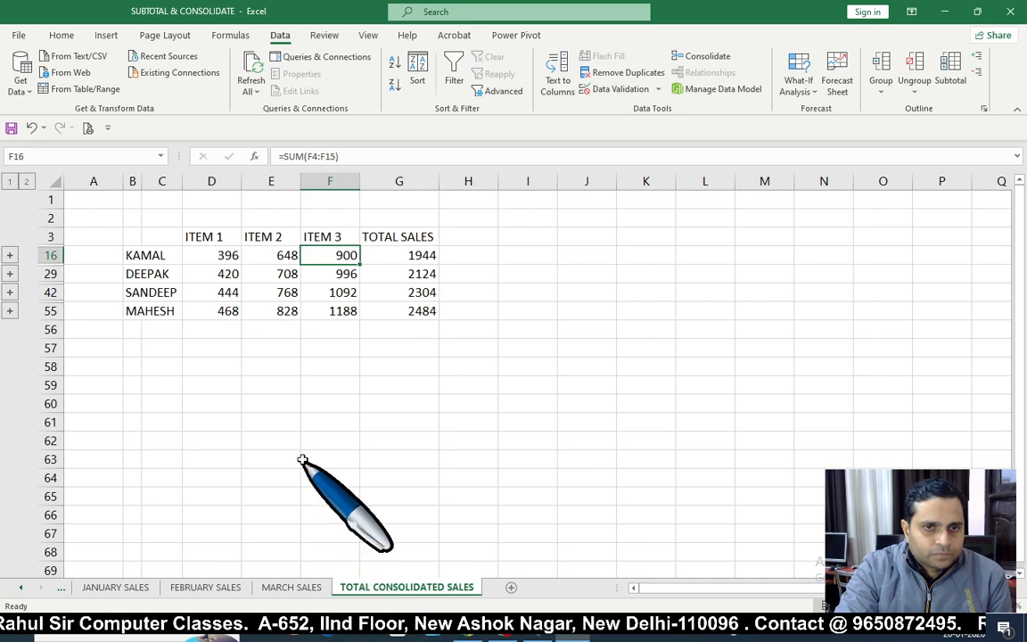
{"action": "left_click", "coordinate": [142, 257]}
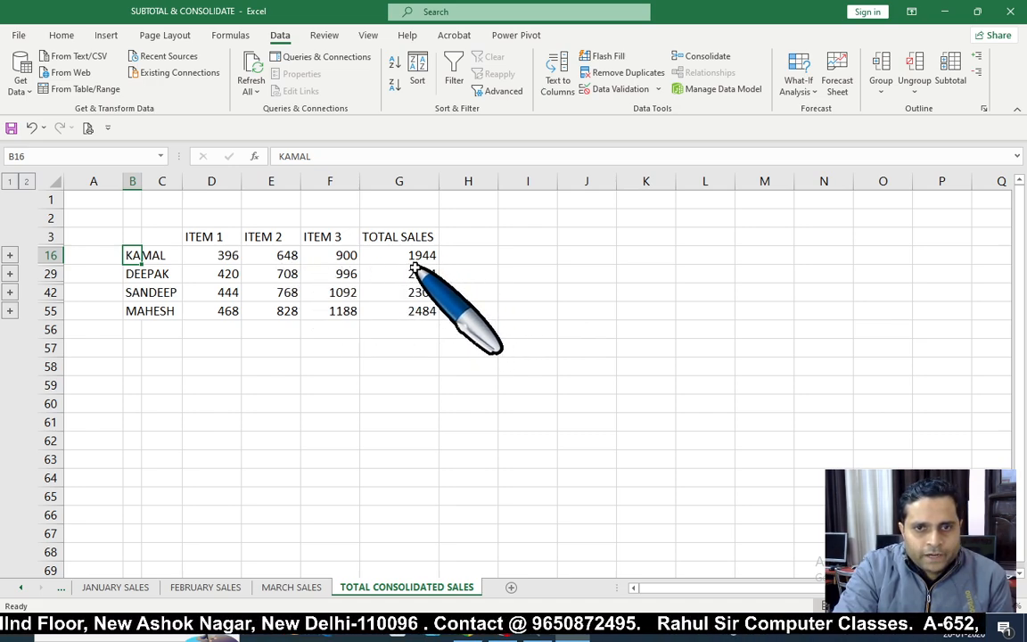
- Set cell B3 on JANUARY SALES to 22 and check the linked totals on TOTAL CONSOLIDATED SALES
{"action": "left_click", "coordinate": [130, 588]}
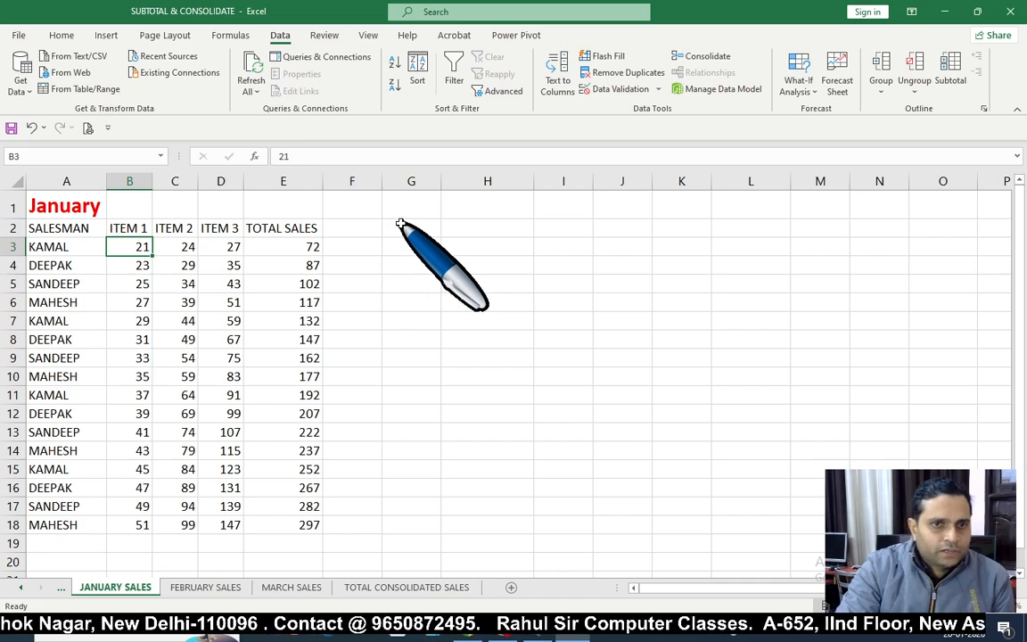
{"action": "type", "text": "22"}
{"action": "key", "text": "Return"}
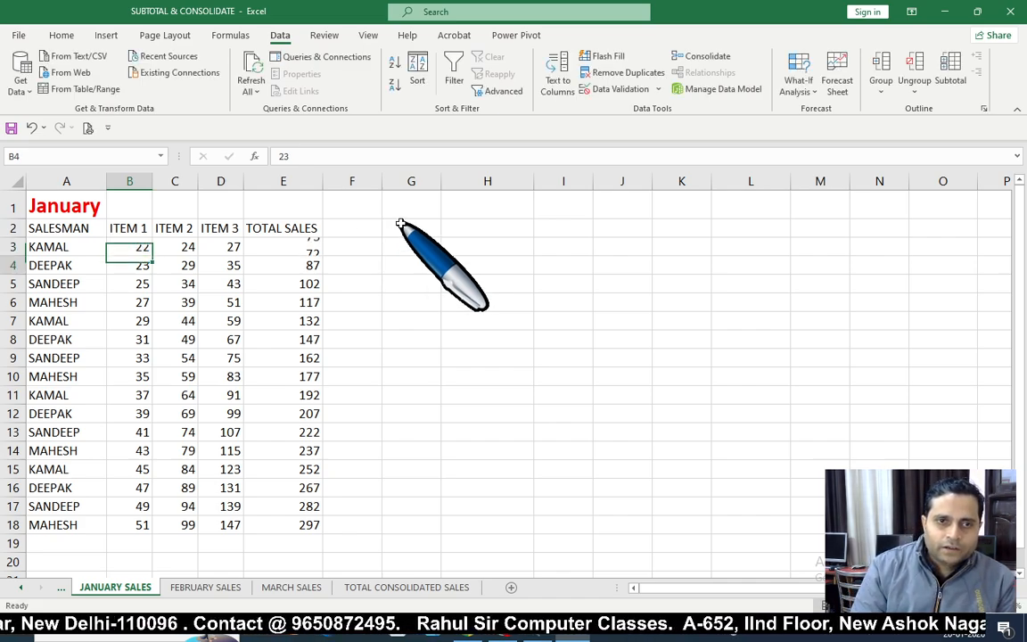
{"action": "left_click", "coordinate": [412, 588]}
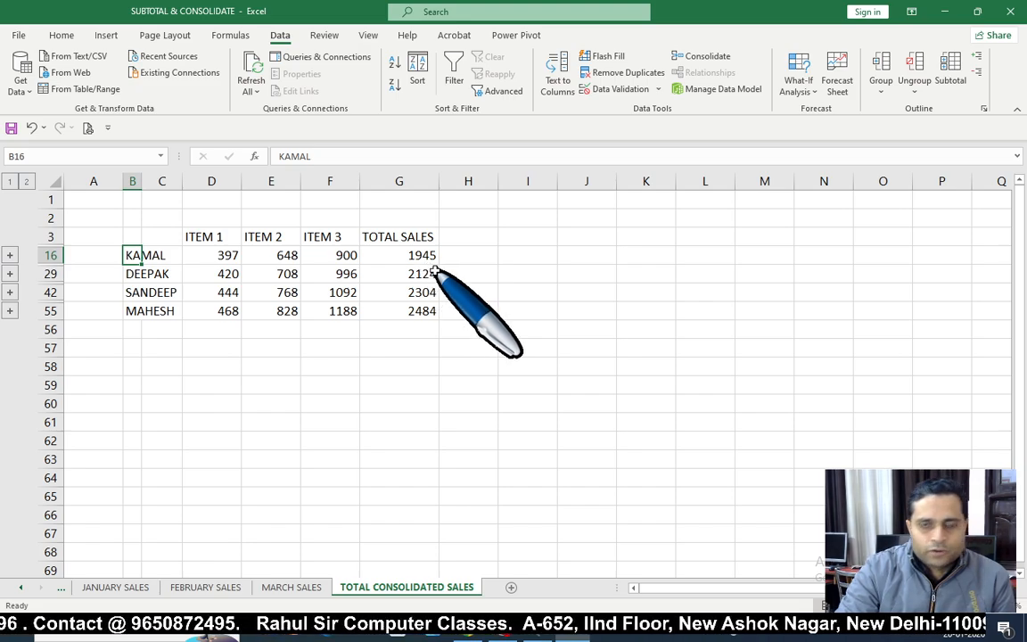
- Review the link-to-source option in the Consolidate settings and close them without running another consolidation
{"action": "left_click", "coordinate": [405, 365]}
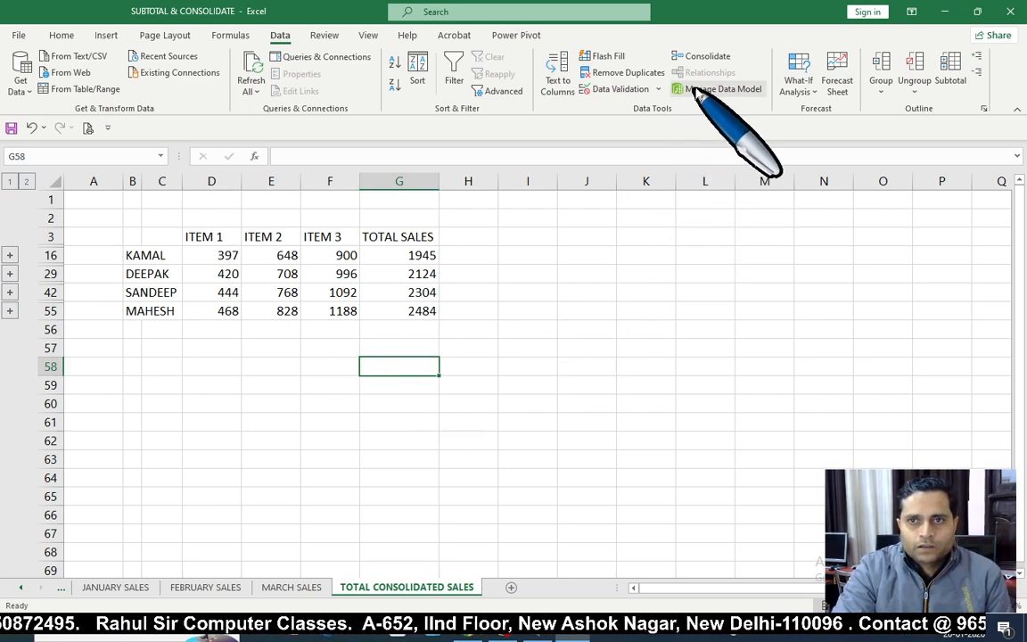
{"action": "left_click", "coordinate": [716, 61]}
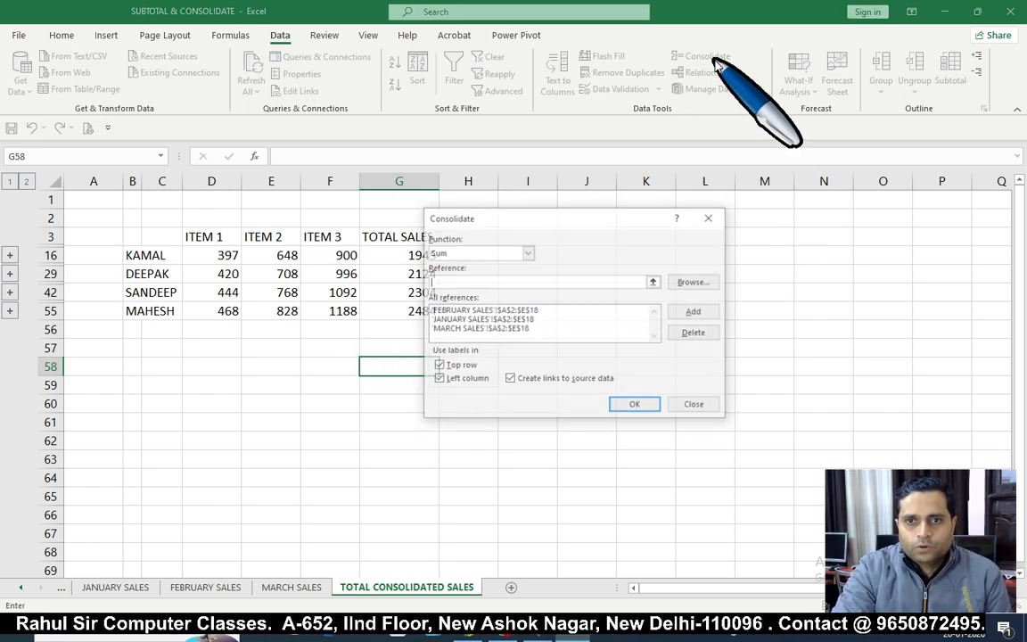
{"action": "left_click", "coordinate": [526, 383]}
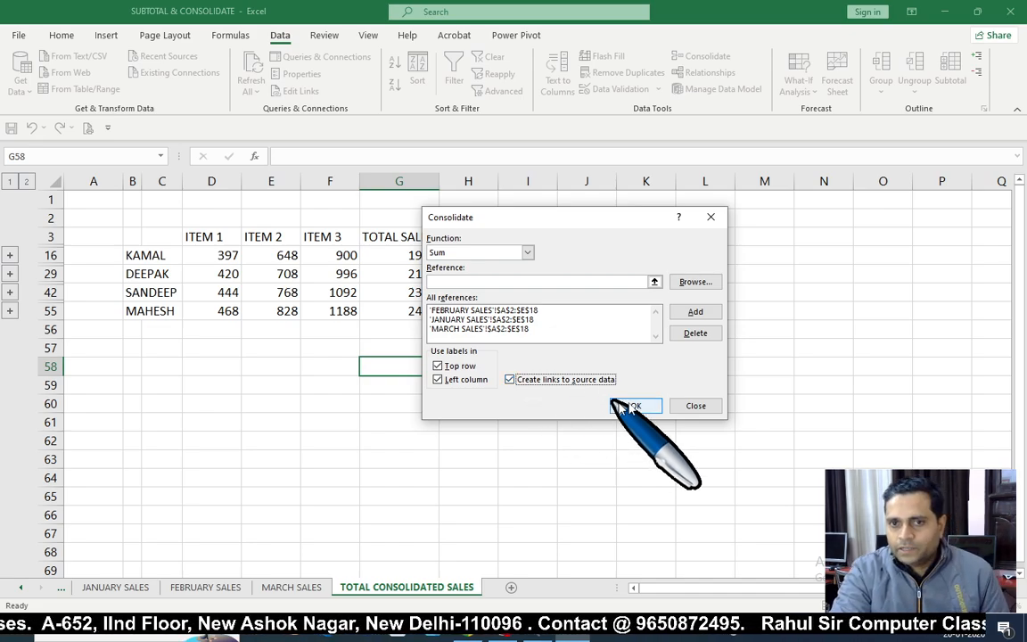
{"action": "left_click", "coordinate": [691, 408]}
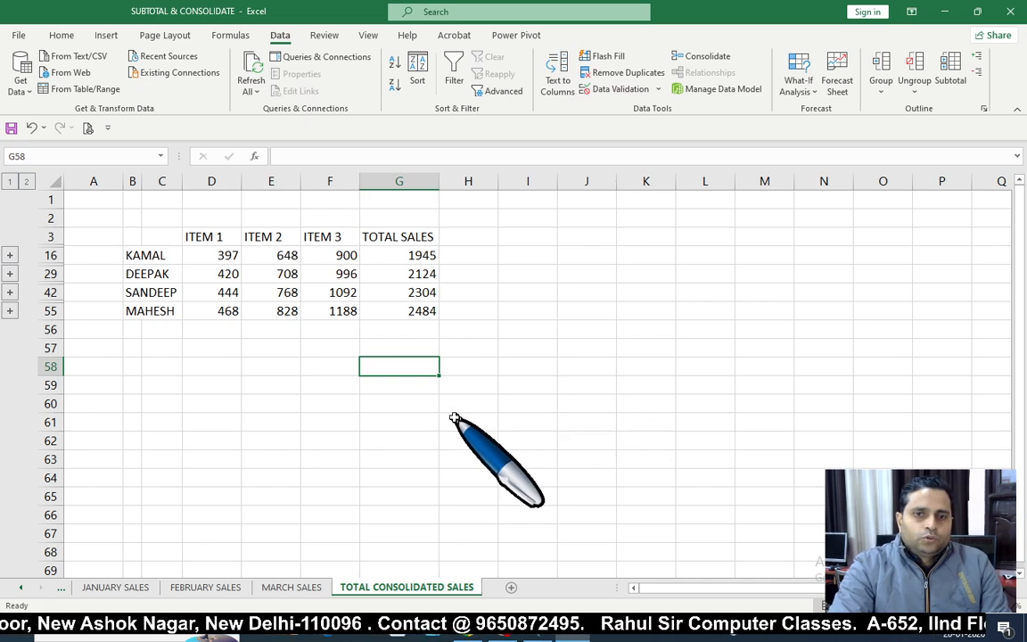
- View the three monthly sales sheets again and go to cell A1 of the SUBTOTAL Vs CONSOLIDATE sheet
{"action": "left_click", "coordinate": [300, 589]}
{"action": "left_click", "coordinate": [204, 588]}
{"action": "left_click", "coordinate": [124, 589]}
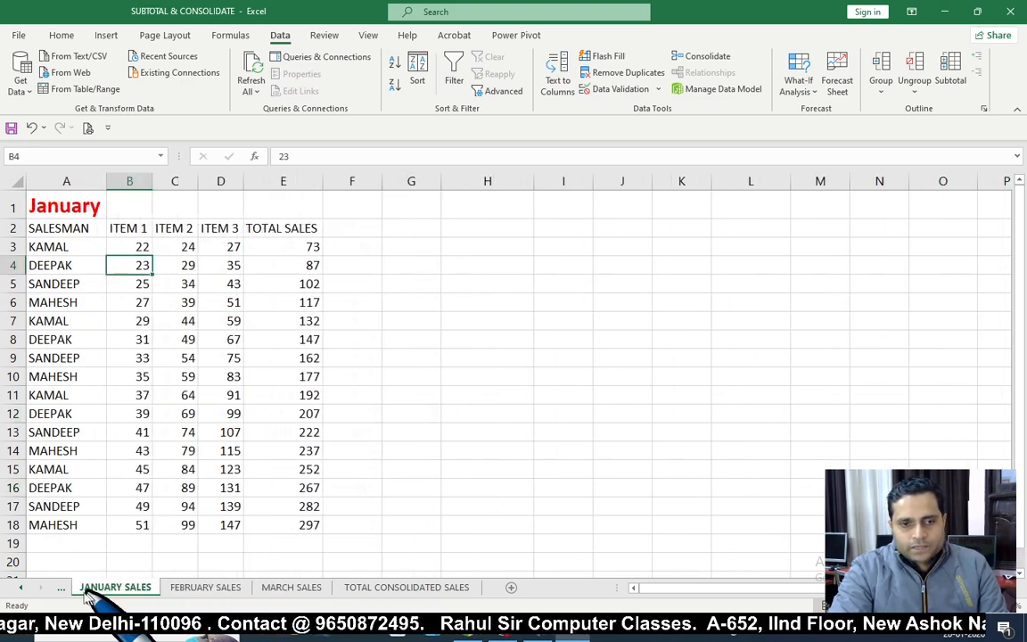
{"action": "left_click", "coordinate": [71, 589]}
{"action": "left_click", "coordinate": [468, 387]}
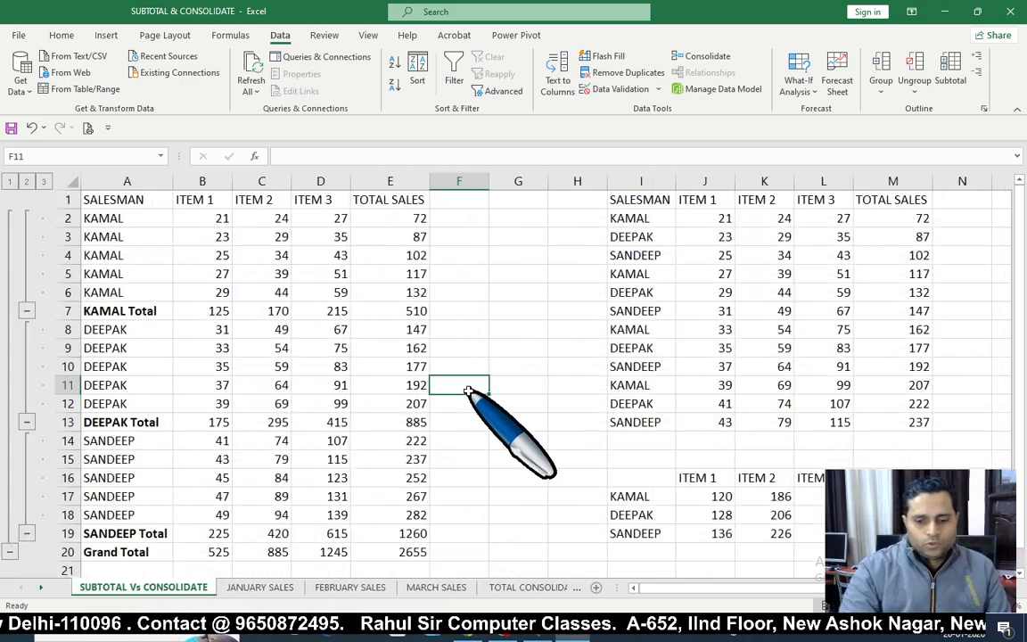
{"action": "key", "text": "ctrl+Home"}
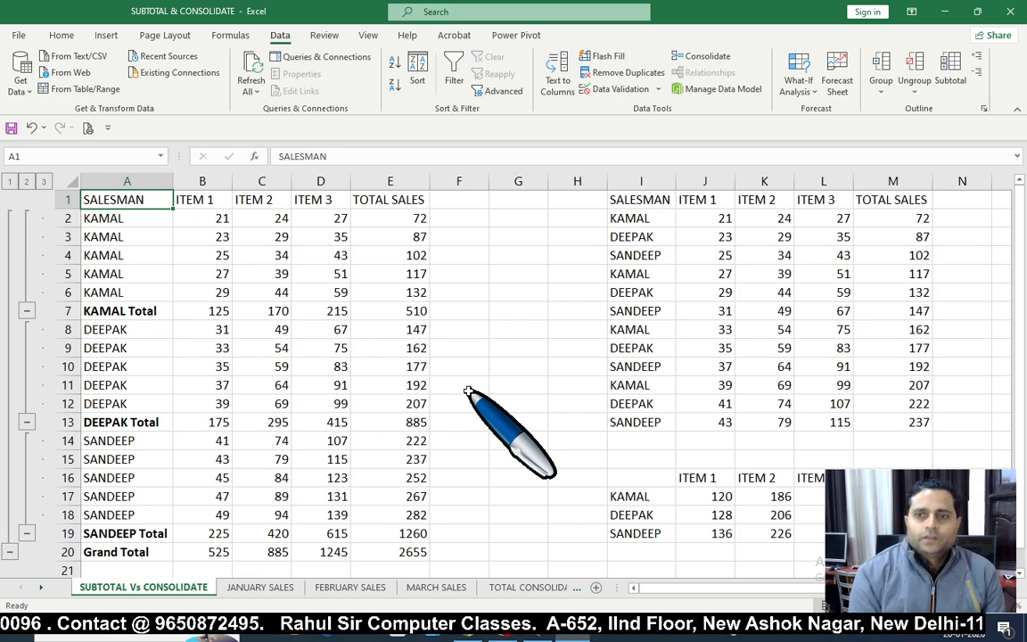